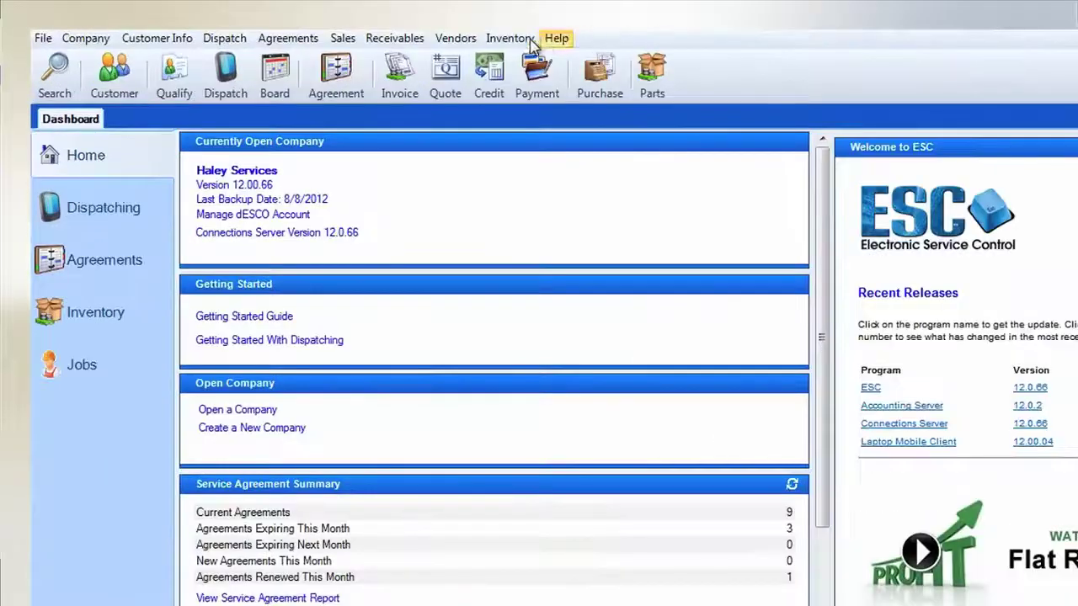
Create inventory part LEN1407, described 'This is a serial part', with part type Serial.
{"action": "left_click", "coordinate": [406, 53]}
{"action": "left_click", "coordinate": [524, 61]}
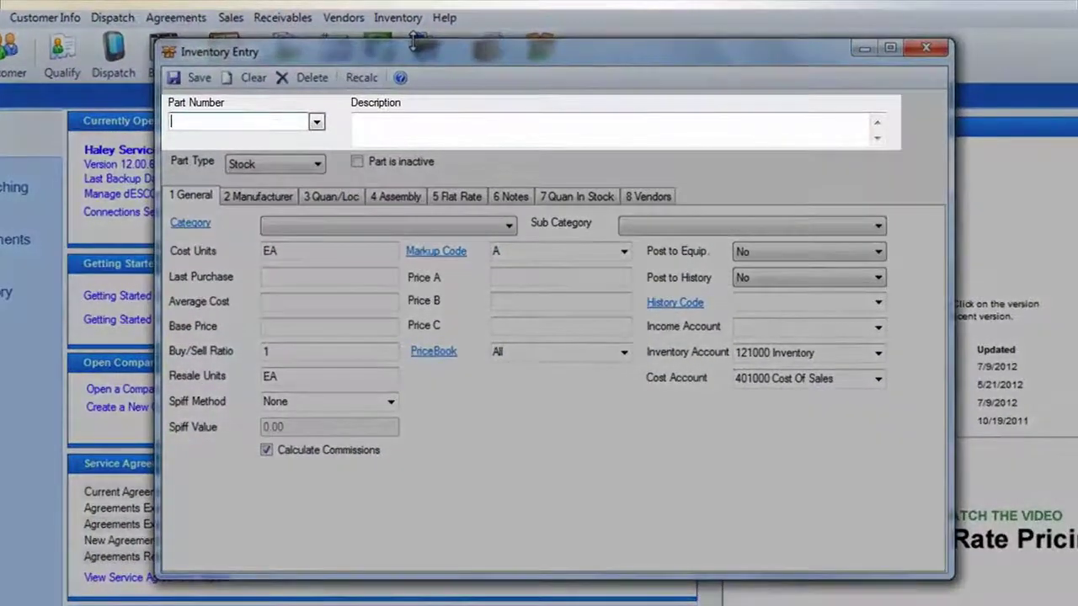
{"action": "type", "text": "LEN"}
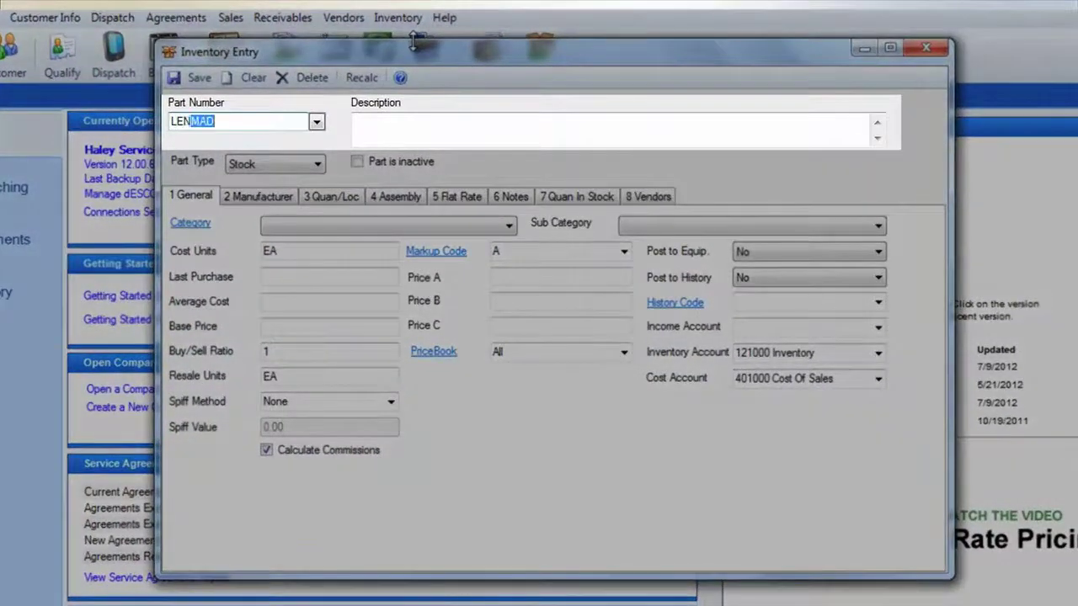
{"action": "type", "text": "1407"}
{"action": "key", "text": "Tab"}
{"action": "type", "text": "This is a s"}
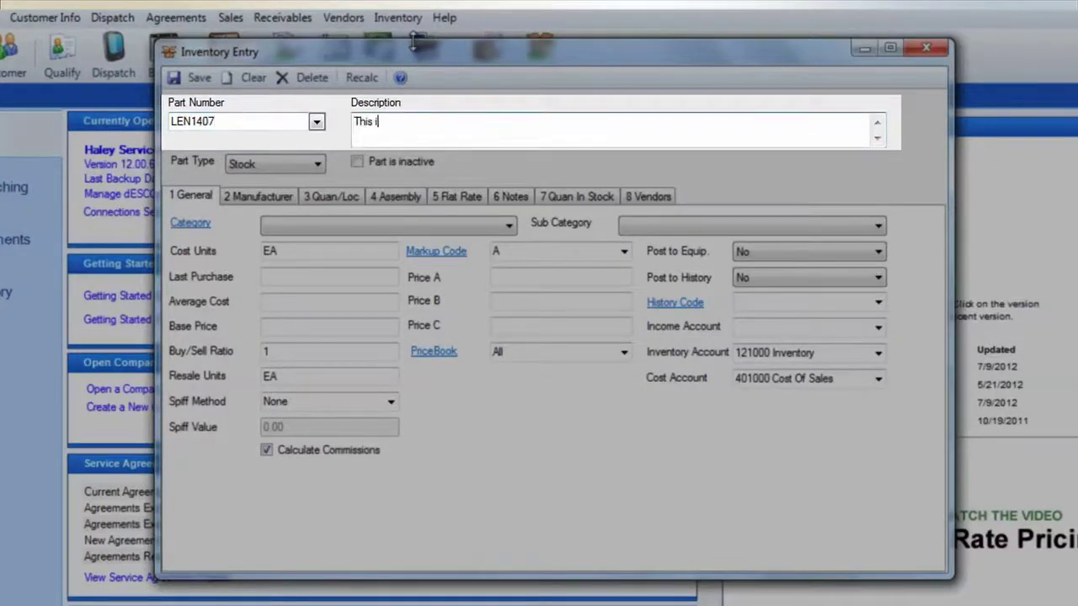
{"action": "type", "text": "erial part"}
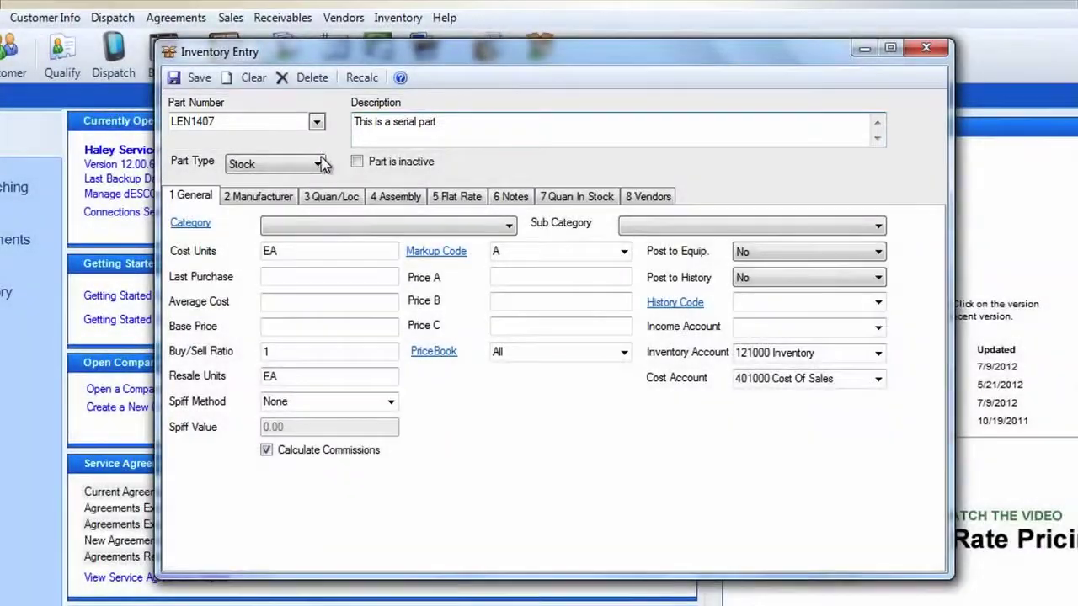
{"action": "left_click", "coordinate": [318, 165]}
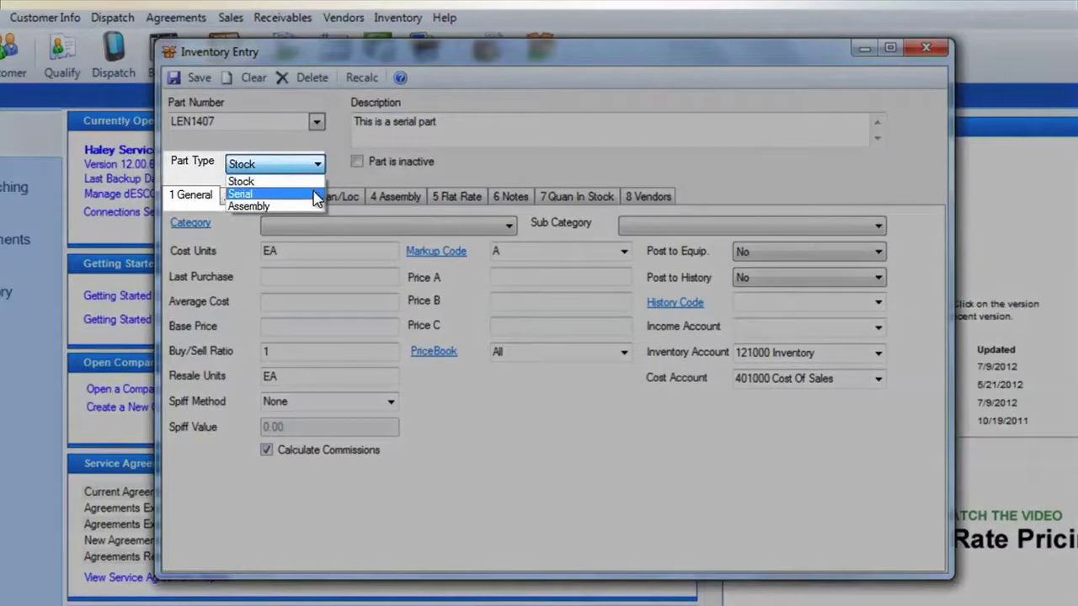
{"action": "left_click", "coordinate": [314, 194]}
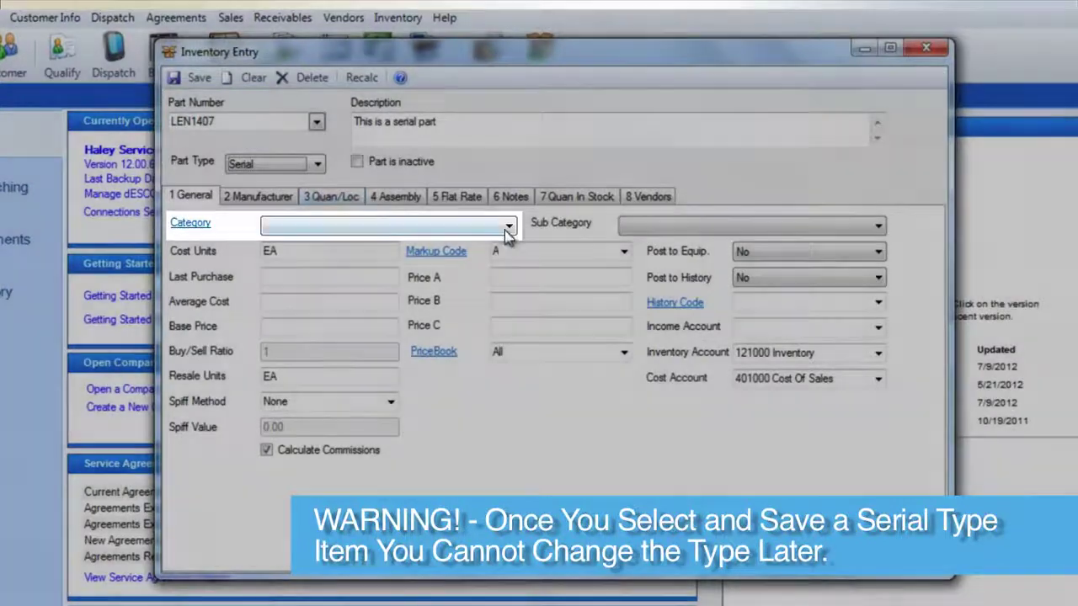
Give LEN1407 the CIW category and set Post to Equip. to Yes.
{"action": "left_click", "coordinate": [508, 226]}
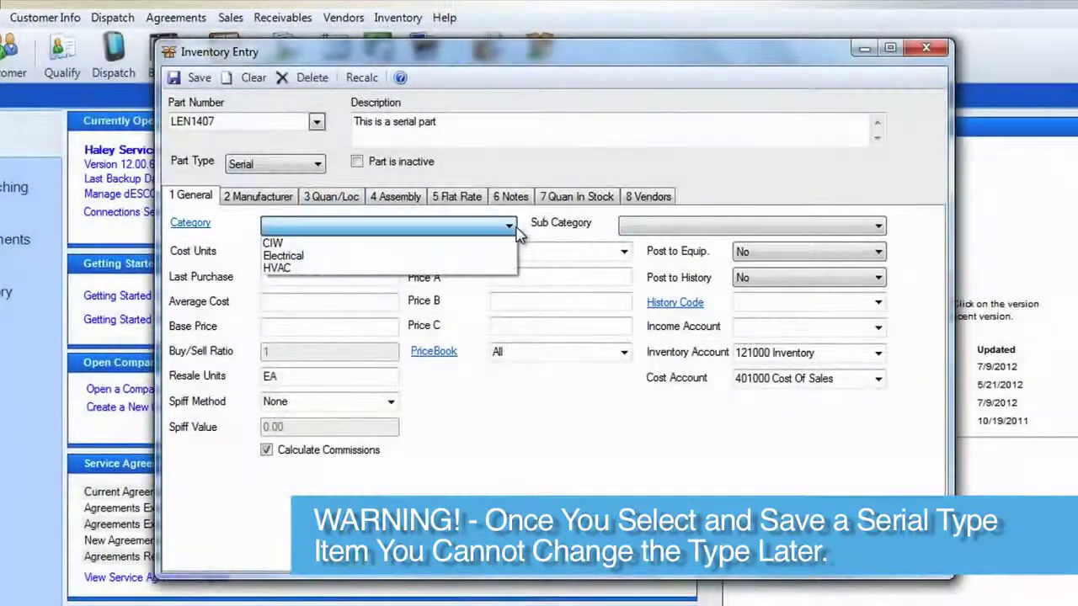
{"action": "left_click", "coordinate": [497, 239]}
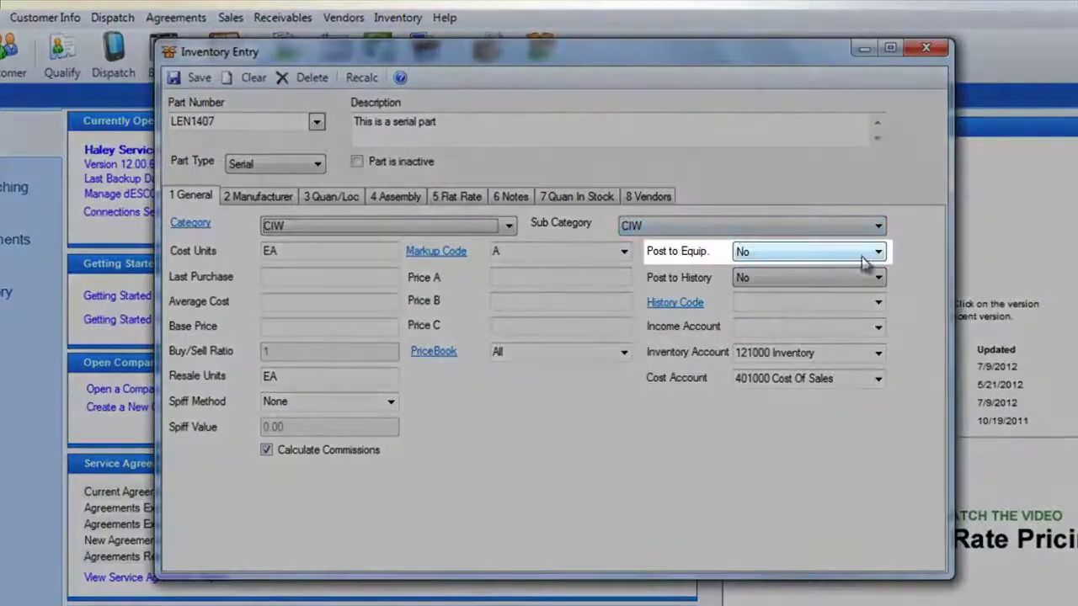
{"action": "left_click", "coordinate": [876, 252]}
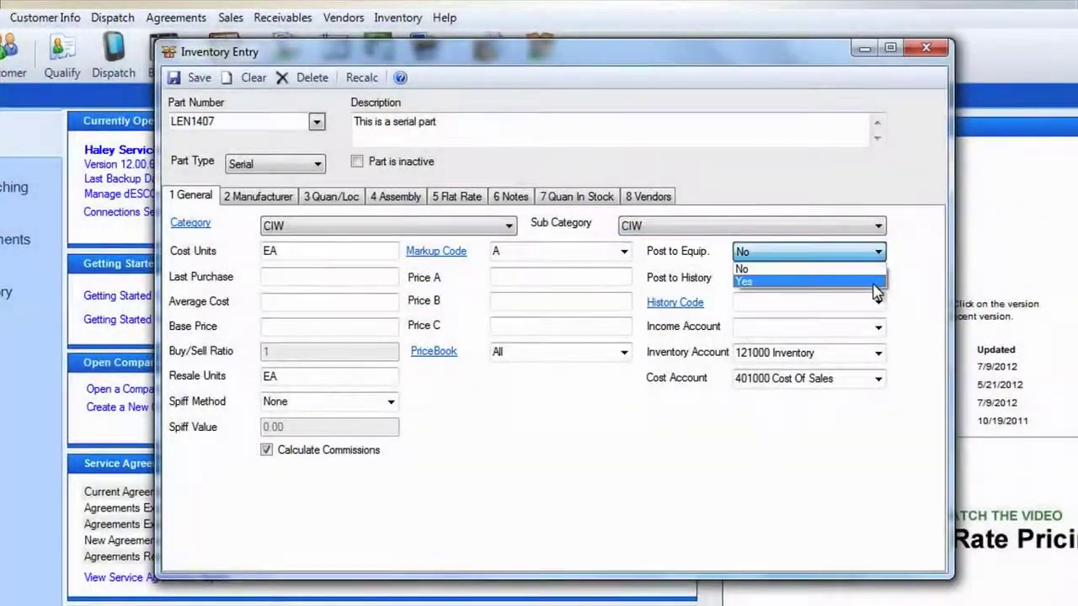
{"action": "left_click", "coordinate": [876, 282]}
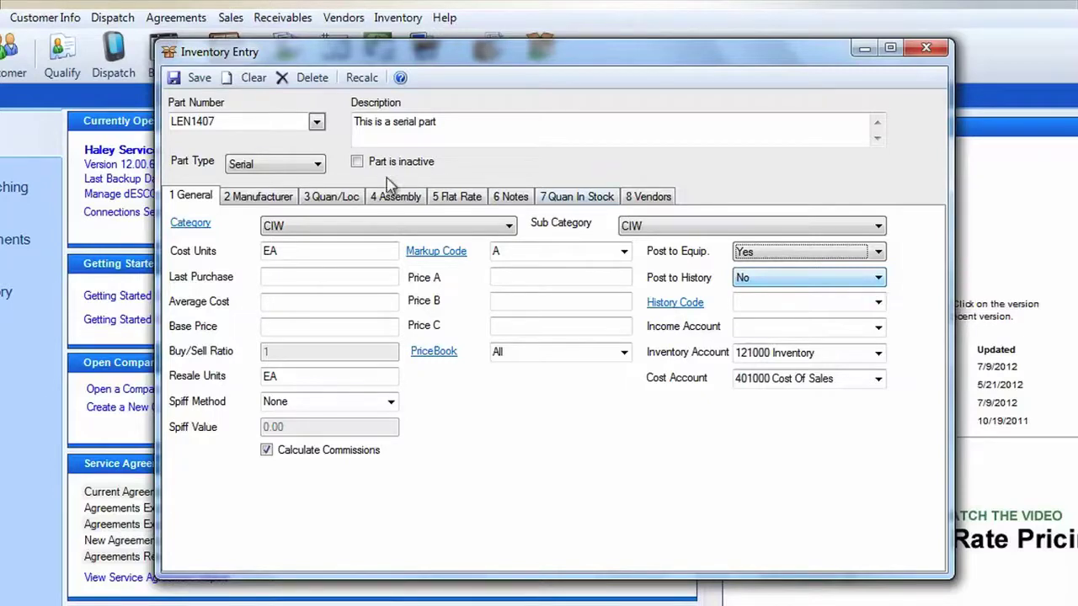
{"action": "left_click", "coordinate": [278, 200]}
Record manufacturer LENNOX, type Compressor and model 1407 for the part.
{"action": "left_click", "coordinate": [396, 223]}
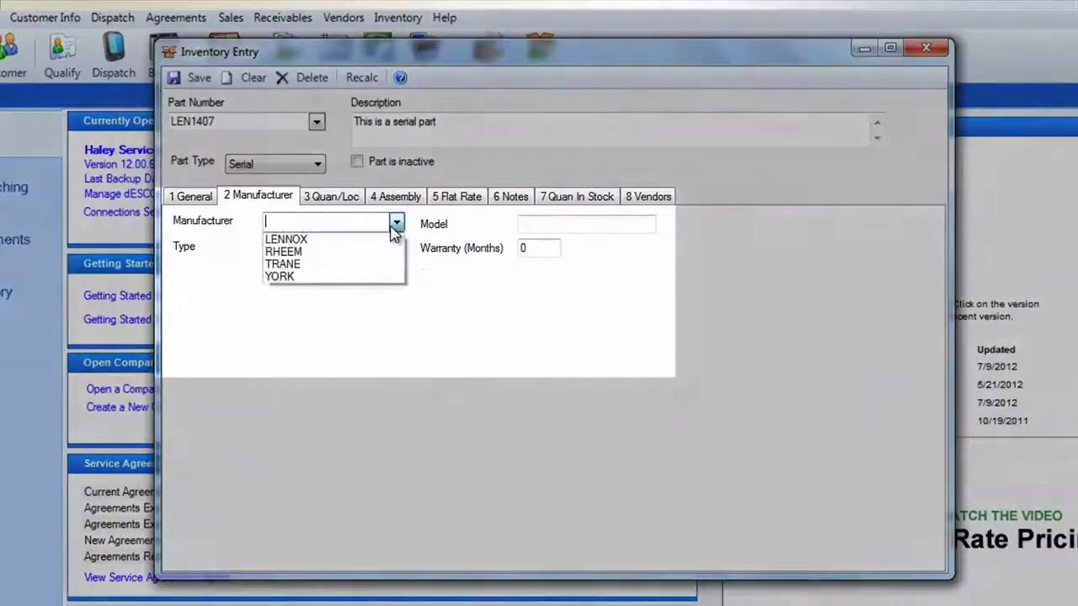
{"action": "left_click", "coordinate": [353, 235]}
{"action": "left_click", "coordinate": [396, 248]}
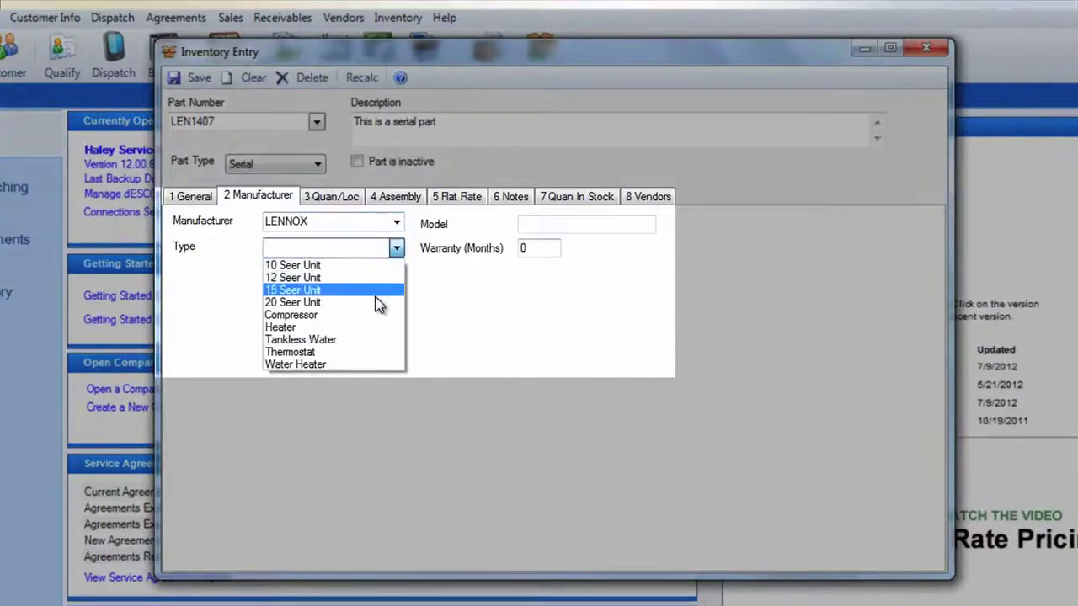
{"action": "left_click", "coordinate": [337, 311]}
{"action": "left_click", "coordinate": [554, 222]}
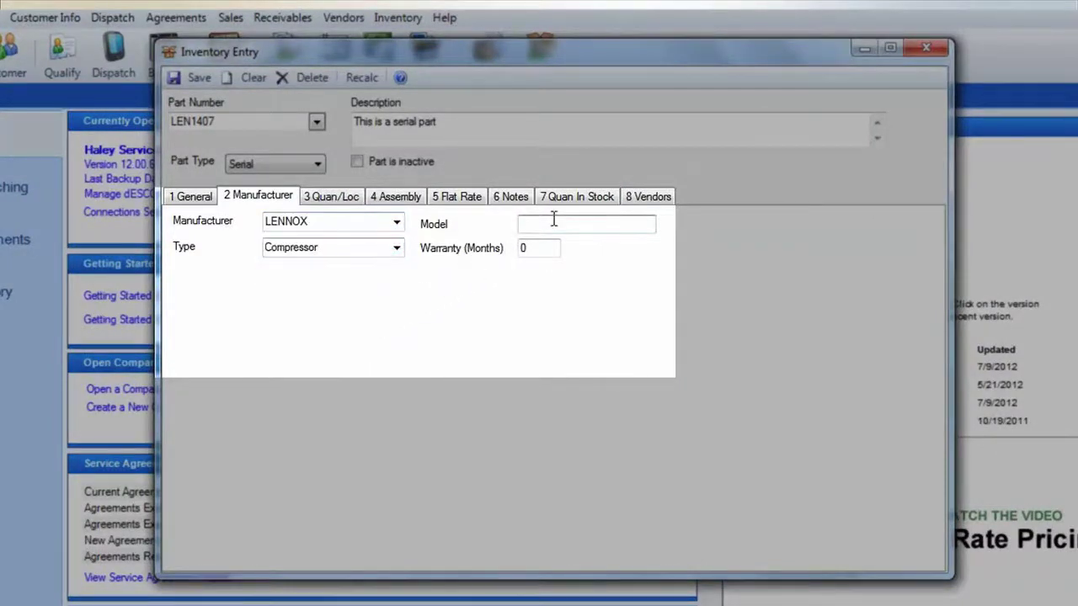
{"action": "type", "text": "1407"}
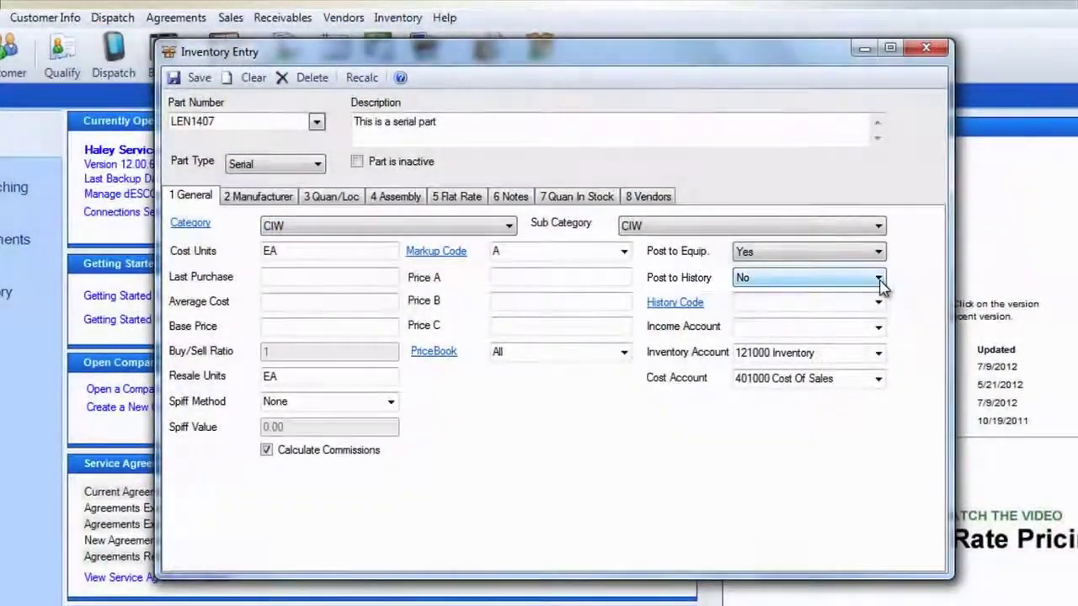
Set Post to History to Yes and save part LEN1407.
{"action": "left_click", "coordinate": [879, 280]}
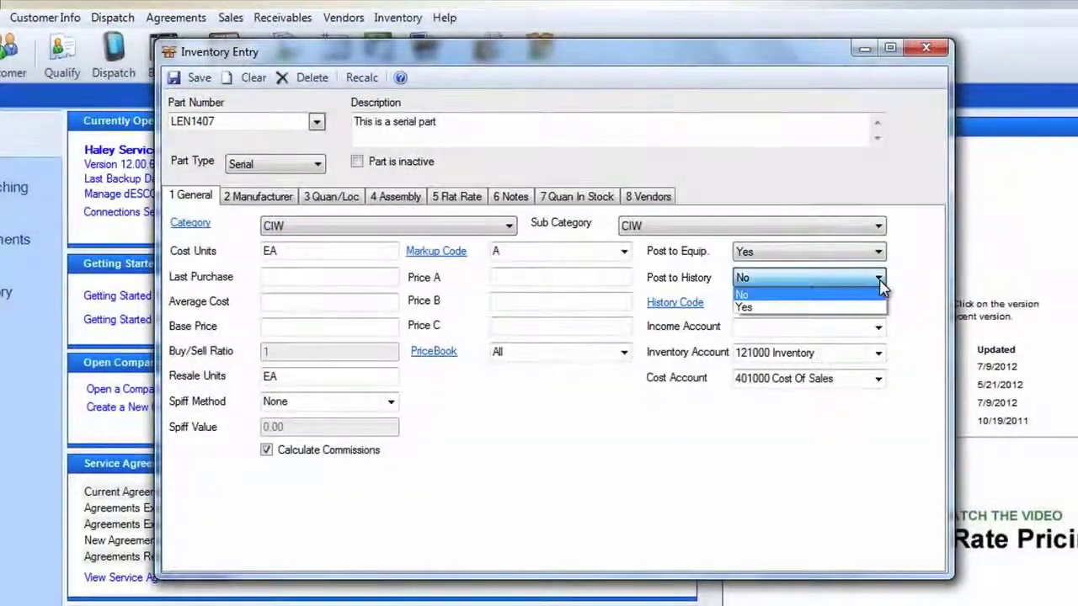
{"action": "left_click", "coordinate": [876, 308]}
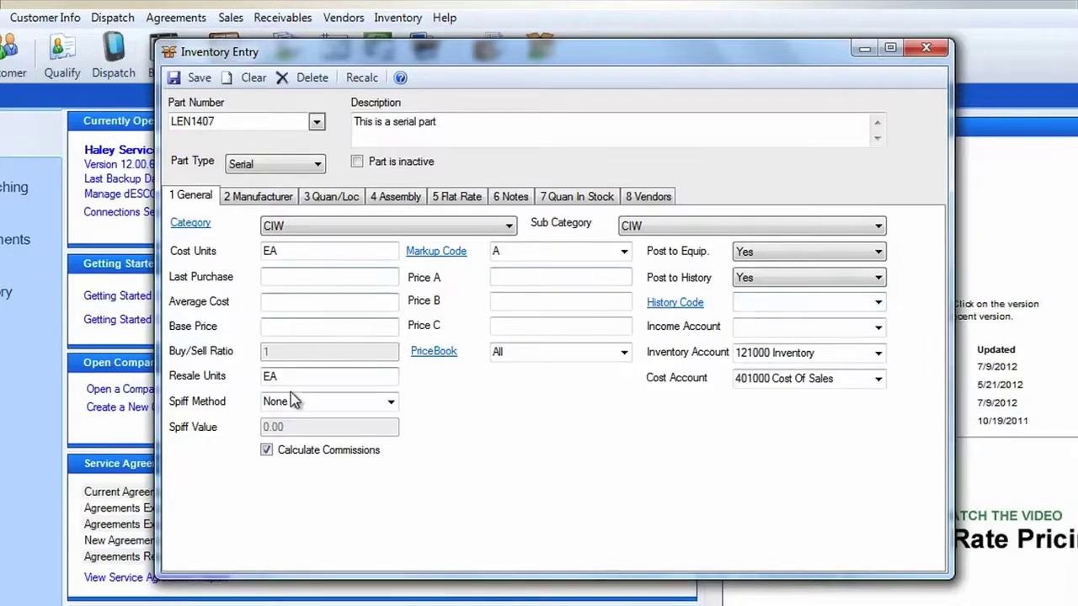
{"action": "left_click", "coordinate": [200, 80]}
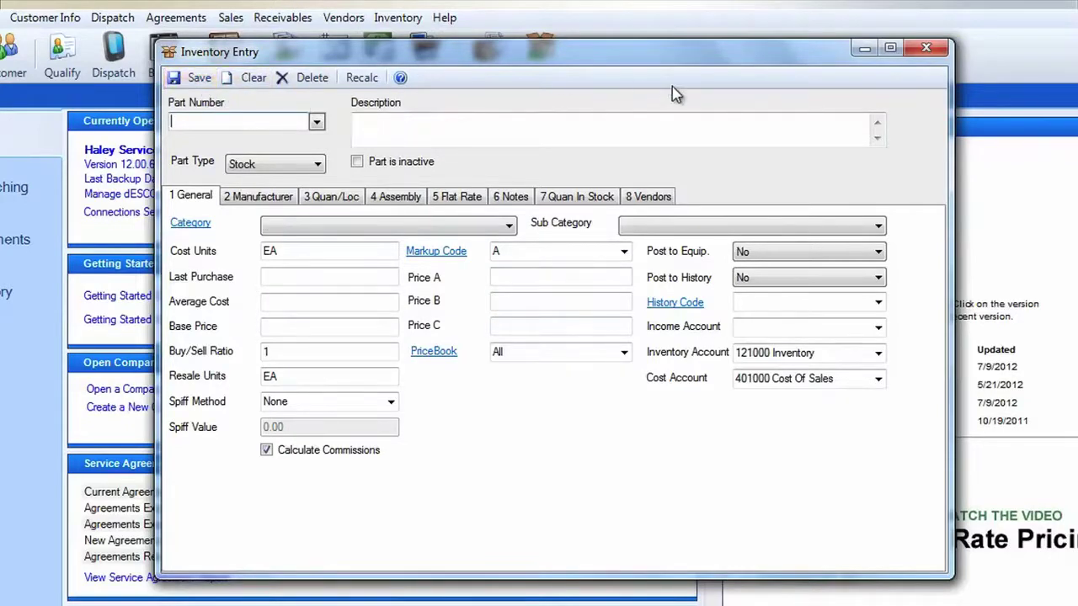
Close Inventory Entry and open a maximized Vendors > Receive Items window.
{"action": "left_click", "coordinate": [925, 49]}
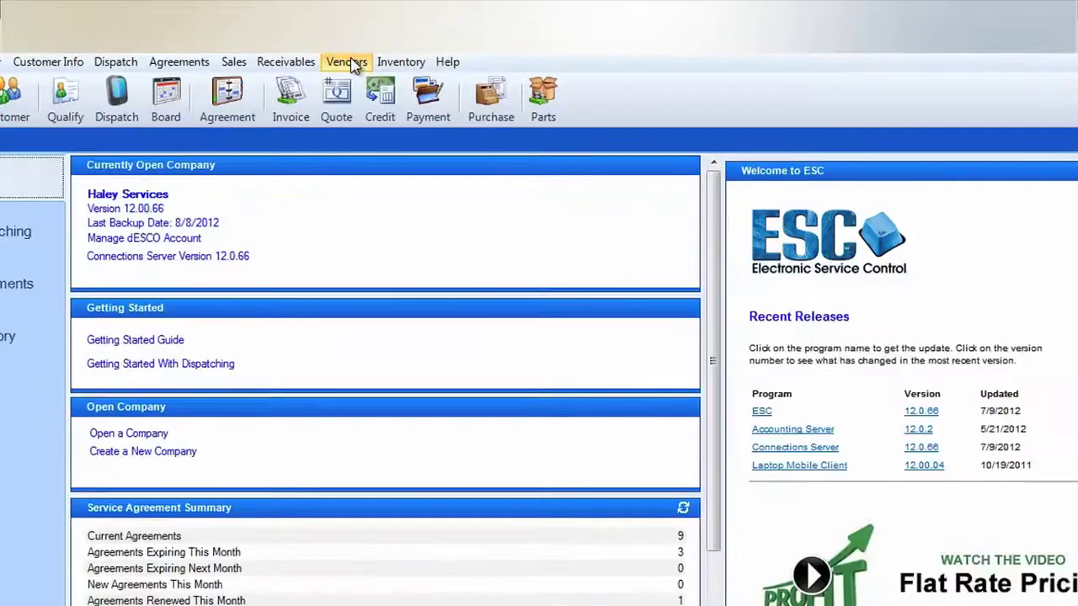
{"action": "left_click", "coordinate": [354, 64]}
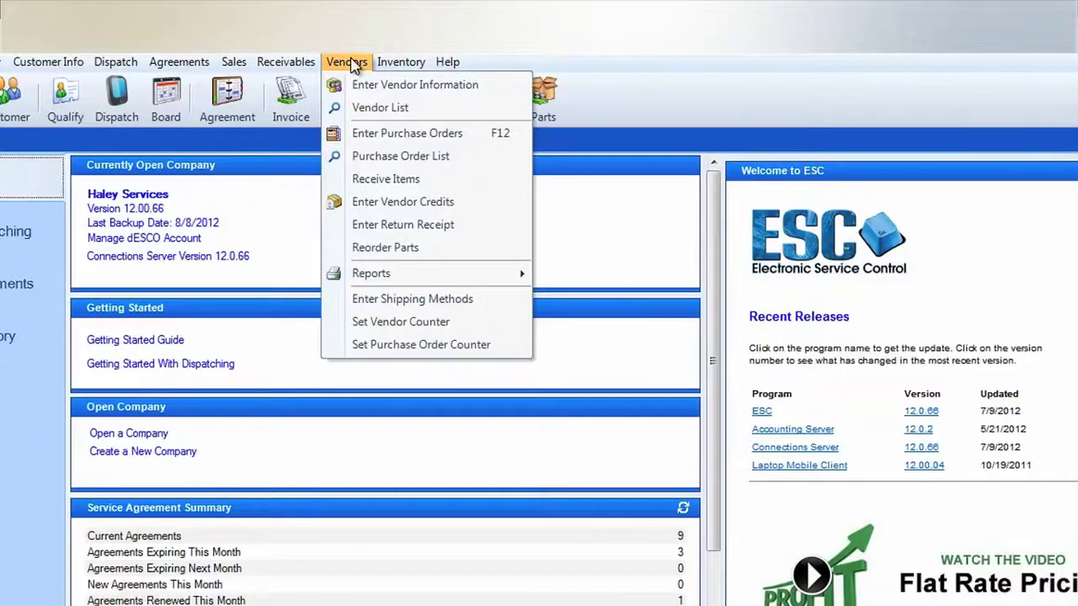
{"action": "left_click", "coordinate": [375, 182]}
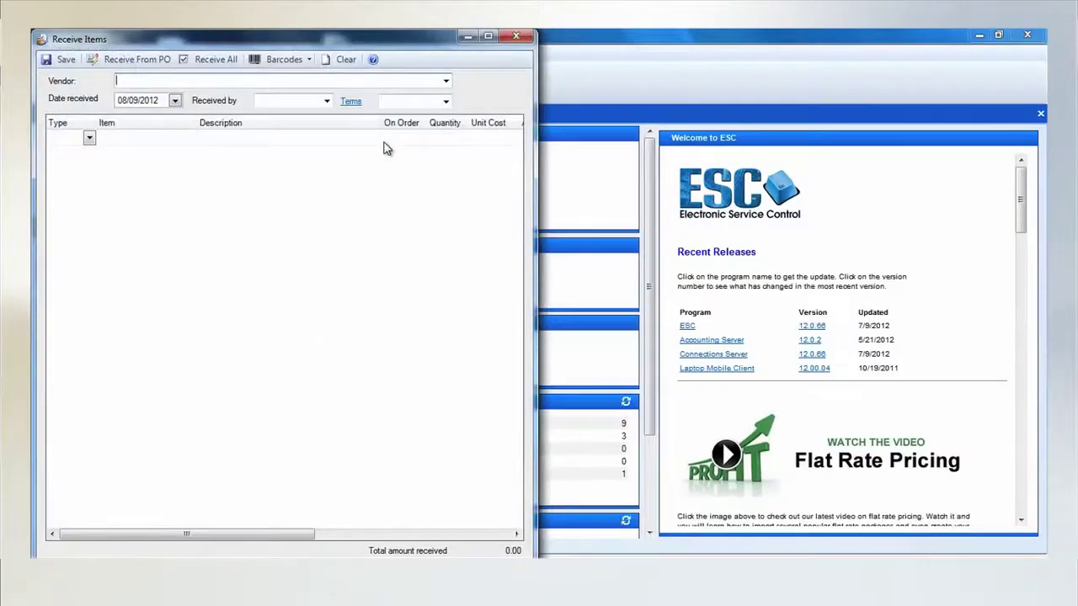
{"action": "left_click", "coordinate": [488, 37]}
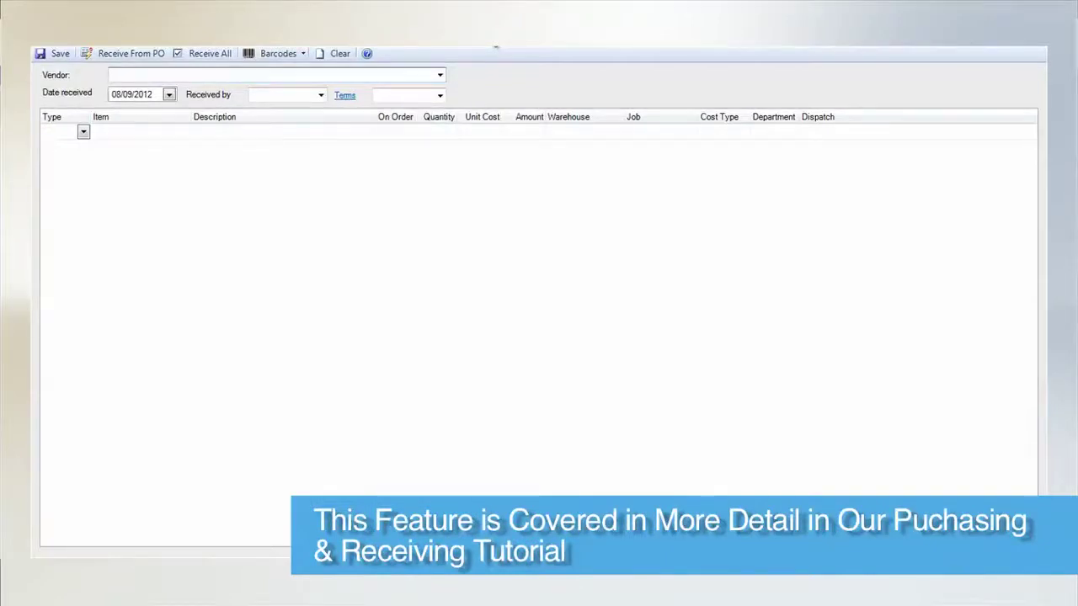
Fill the receipt header with vendor A G Munters and the receiving employee.
{"action": "type", "text": "AG Munters 0001"}
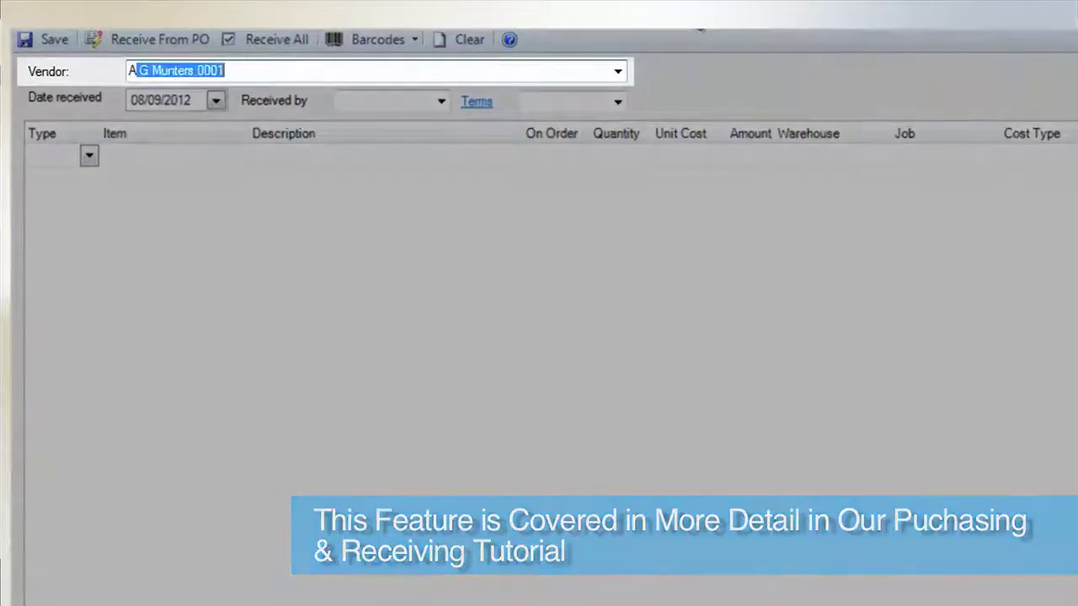
{"action": "key", "text": "Tab"}
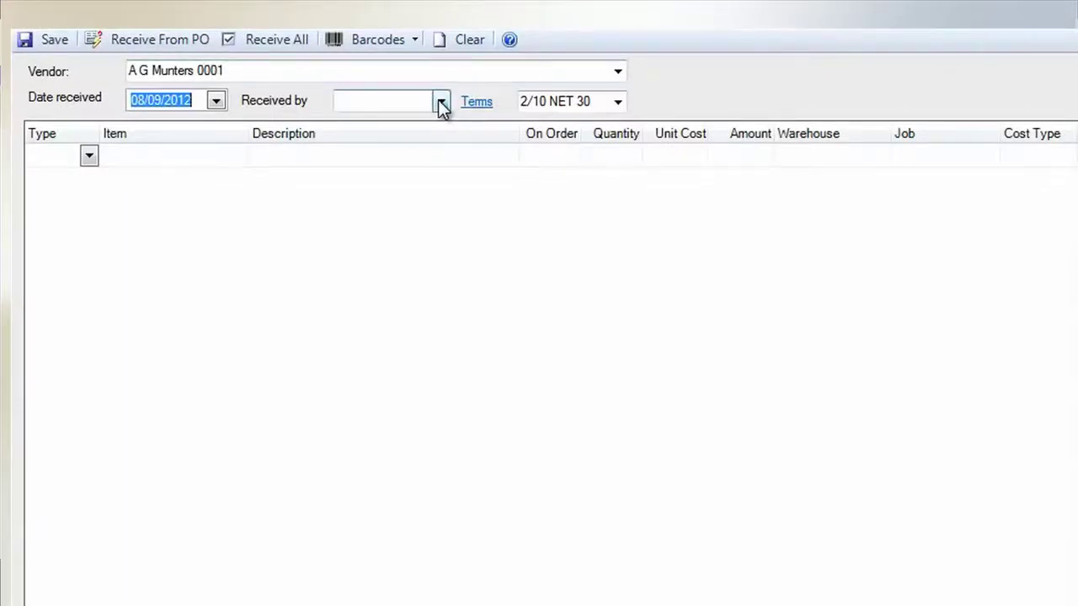
{"action": "left_click", "coordinate": [416, 102]}
{"action": "type", "text": "M"}
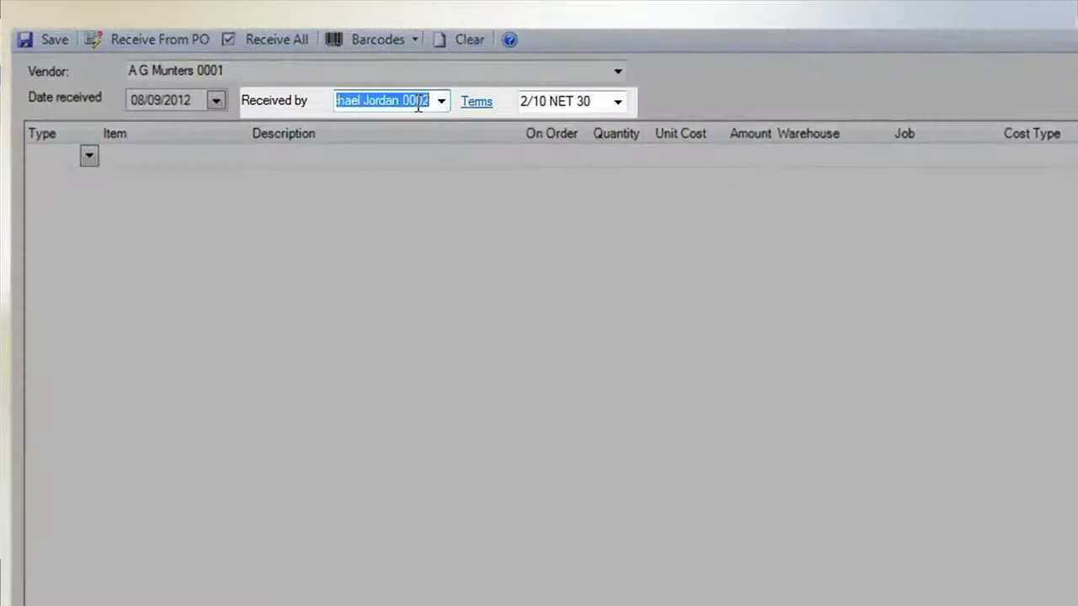
{"action": "key", "text": "Tab"}
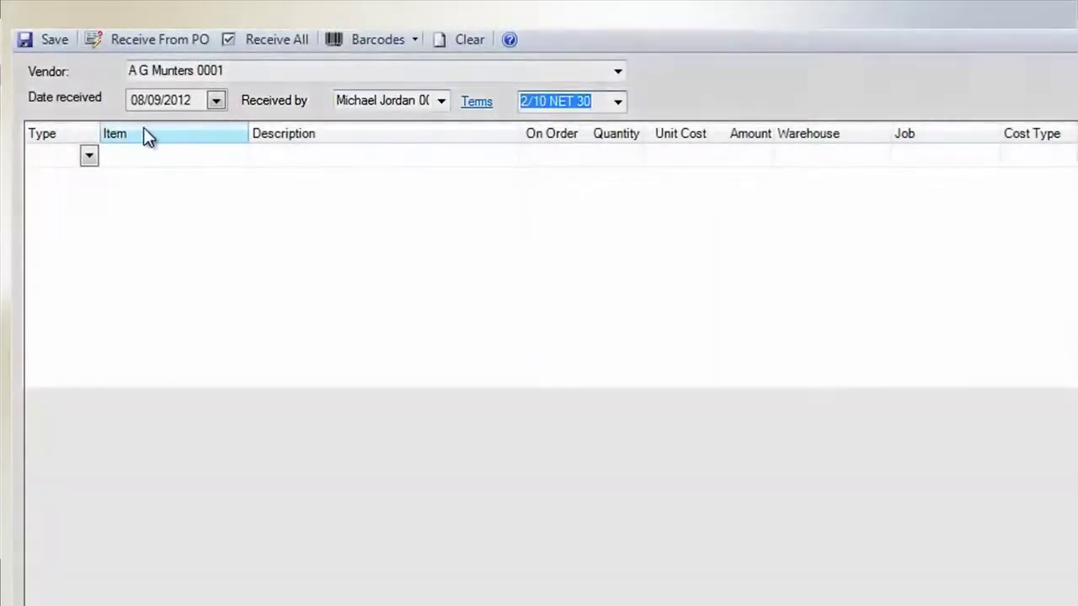
Add an Item line for LEN1407 with quantity 1.00 at unit cost 78.99.
{"action": "left_click", "coordinate": [88, 157]}
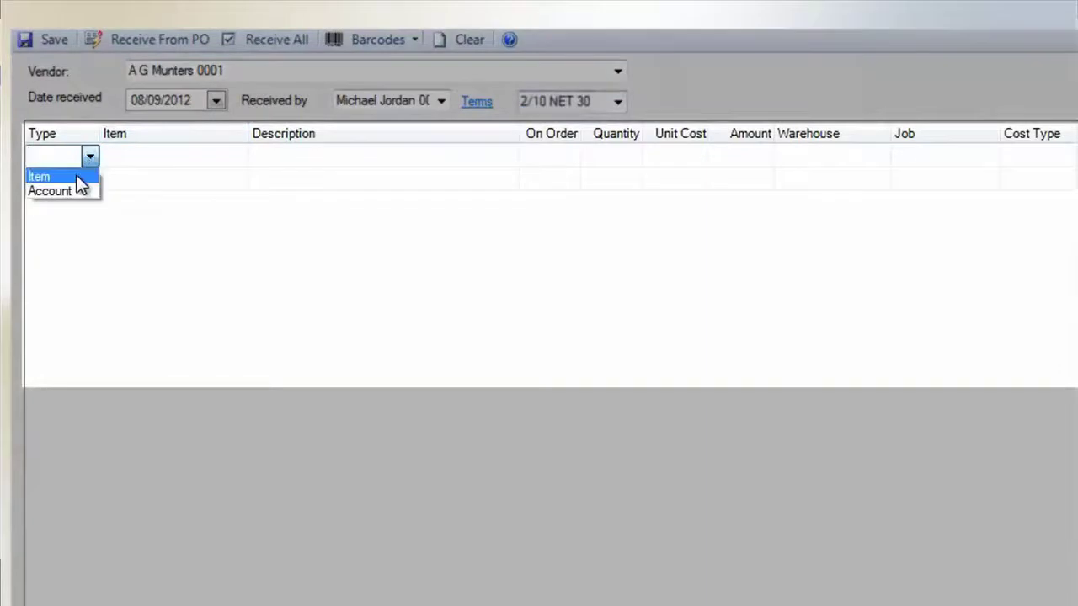
{"action": "left_click", "coordinate": [78, 178]}
{"action": "left_click", "coordinate": [155, 160]}
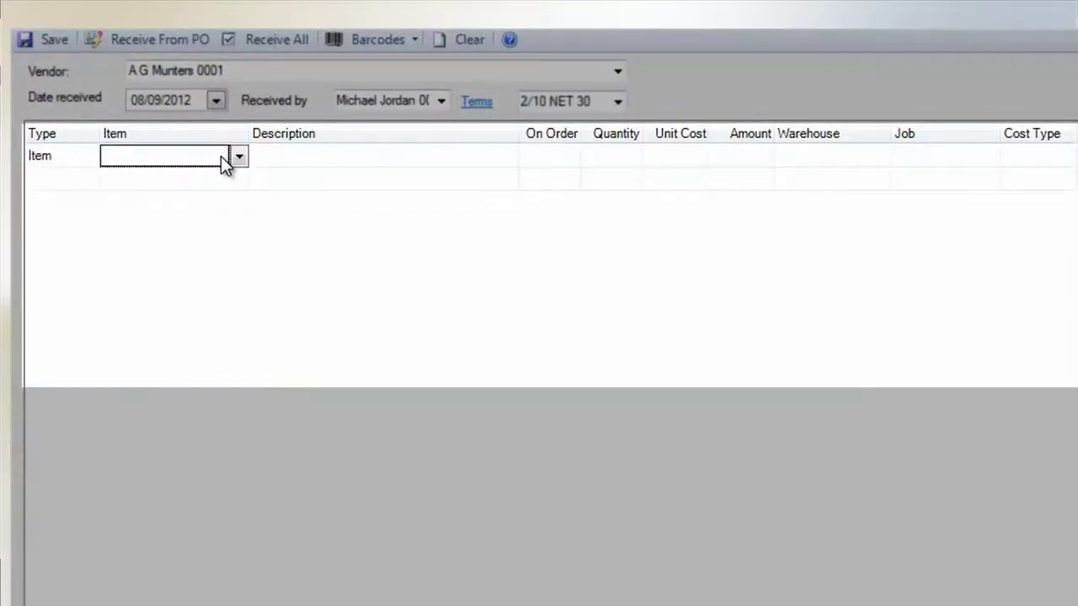
{"action": "type", "text": "LEN14"}
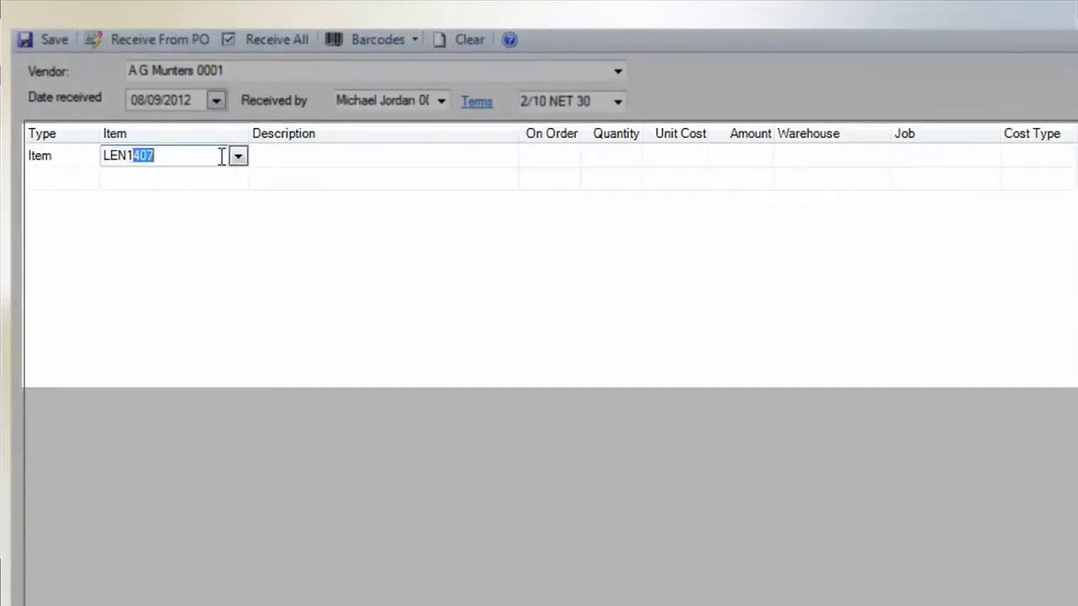
{"action": "type", "text": "07"}
{"action": "key", "text": "Return"}
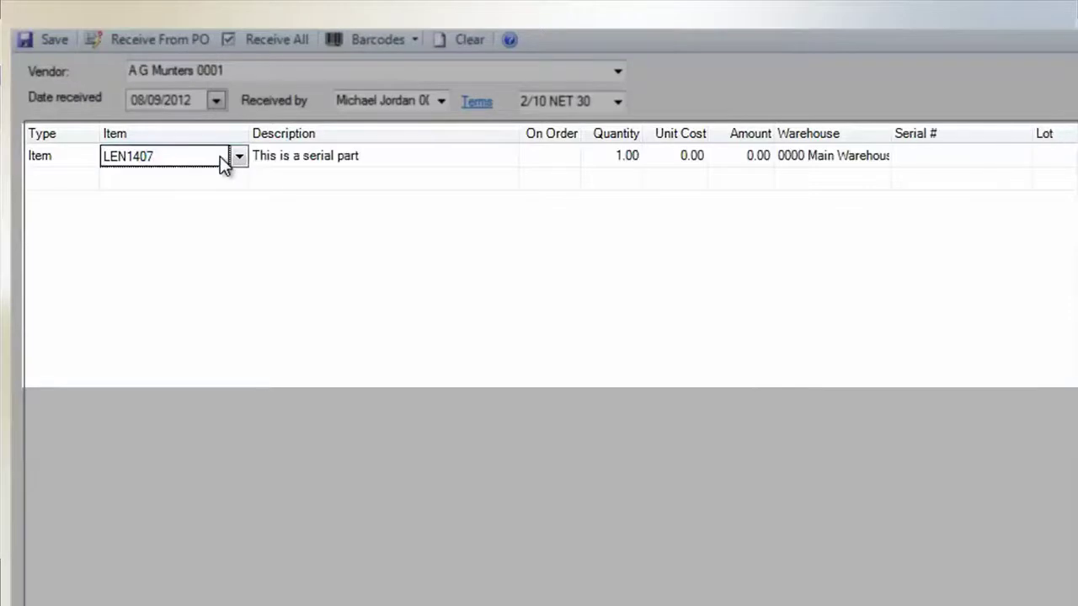
{"action": "left_click", "coordinate": [601, 161]}
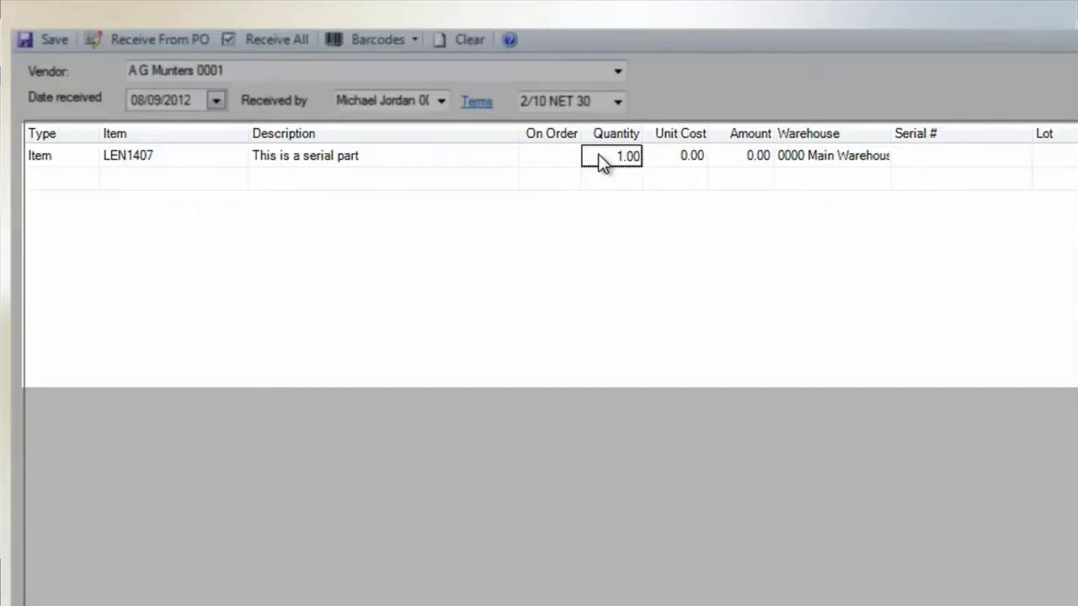
{"action": "key", "text": "Tab"}
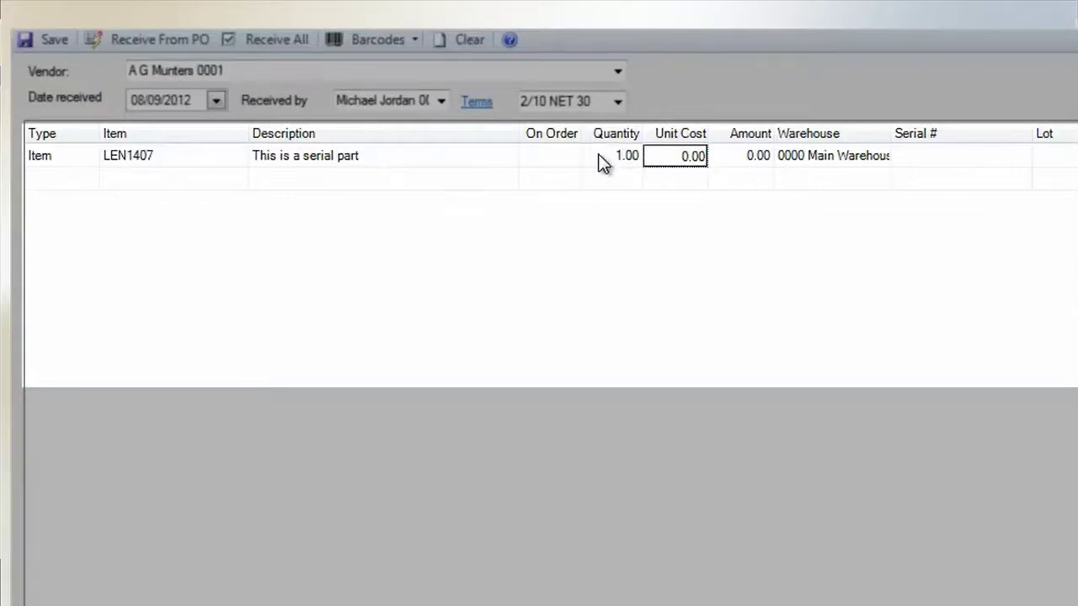
{"action": "type", "text": "78"}
{"action": "key", "text": "Return"}
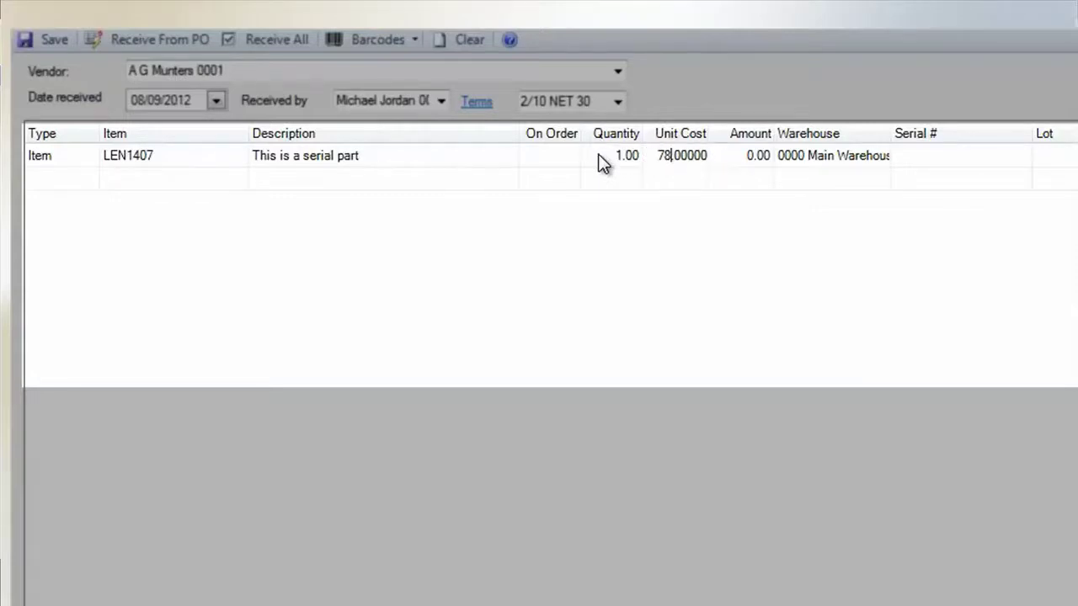
{"action": "type", "text": "99"}
{"action": "key", "text": "Tab"}
{"action": "key", "text": "Tab"}
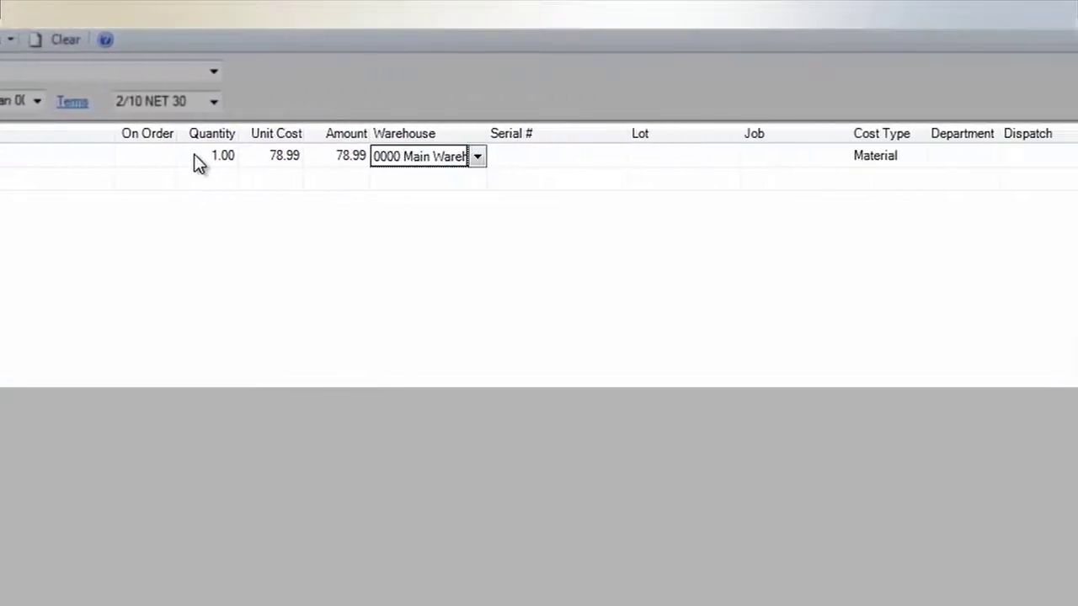
Assign the LEN1407 line to 0000 Main Warehouse with serial number AP378195.
{"action": "left_click", "coordinate": [438, 157]}
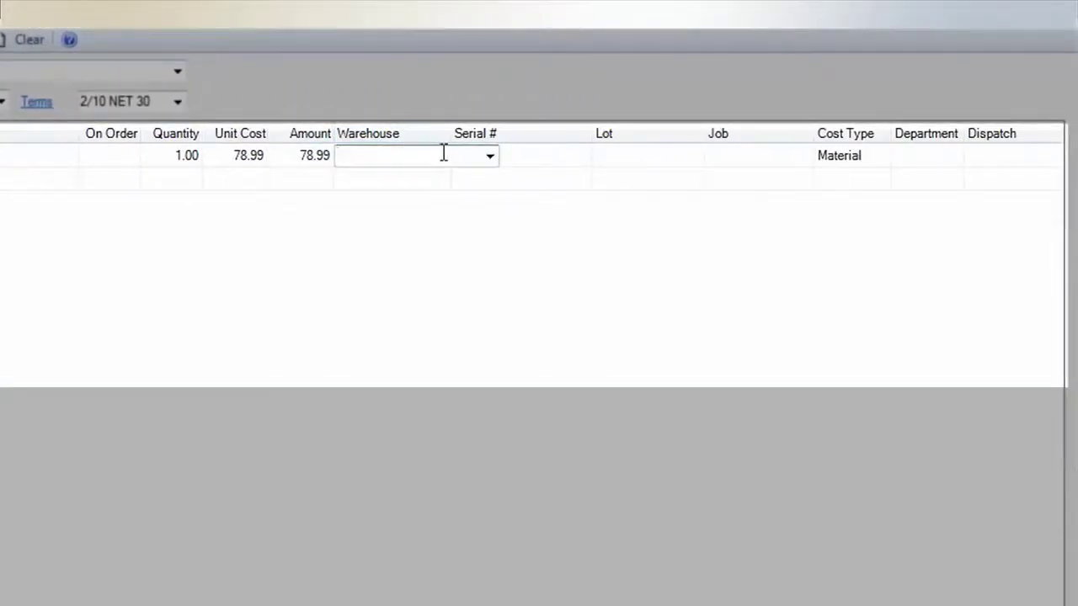
{"action": "left_click", "coordinate": [491, 156]}
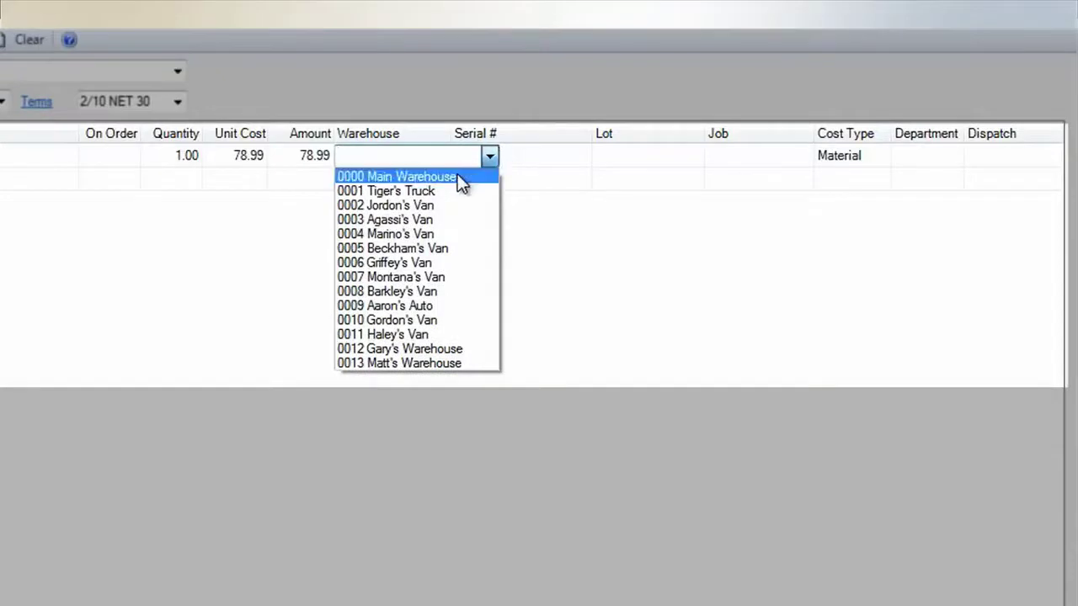
{"action": "left_click", "coordinate": [457, 175]}
{"action": "left_click", "coordinate": [526, 156]}
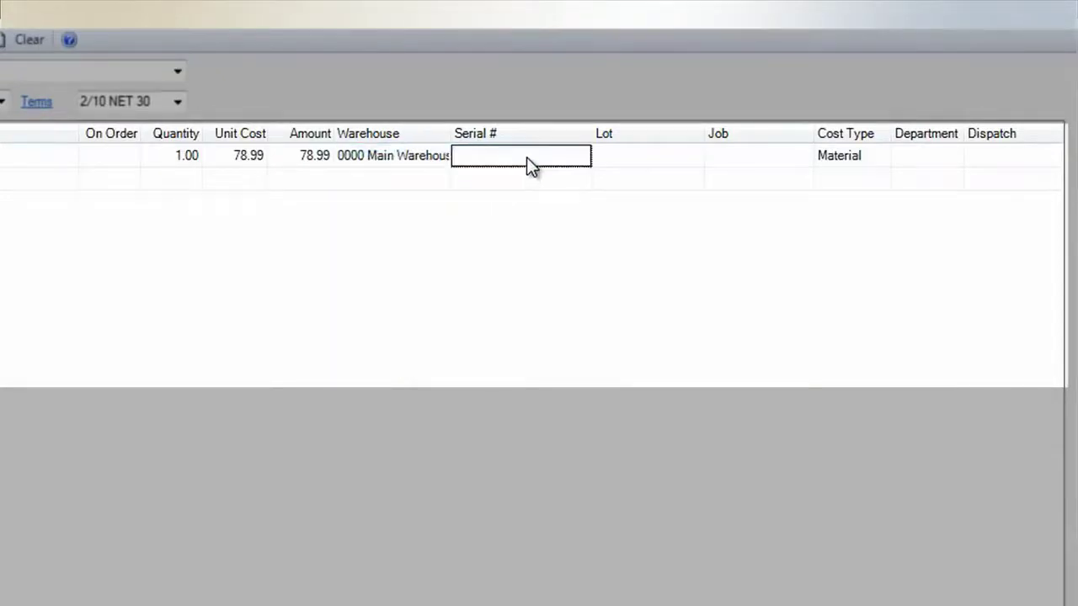
{"action": "type", "text": "AP37"}
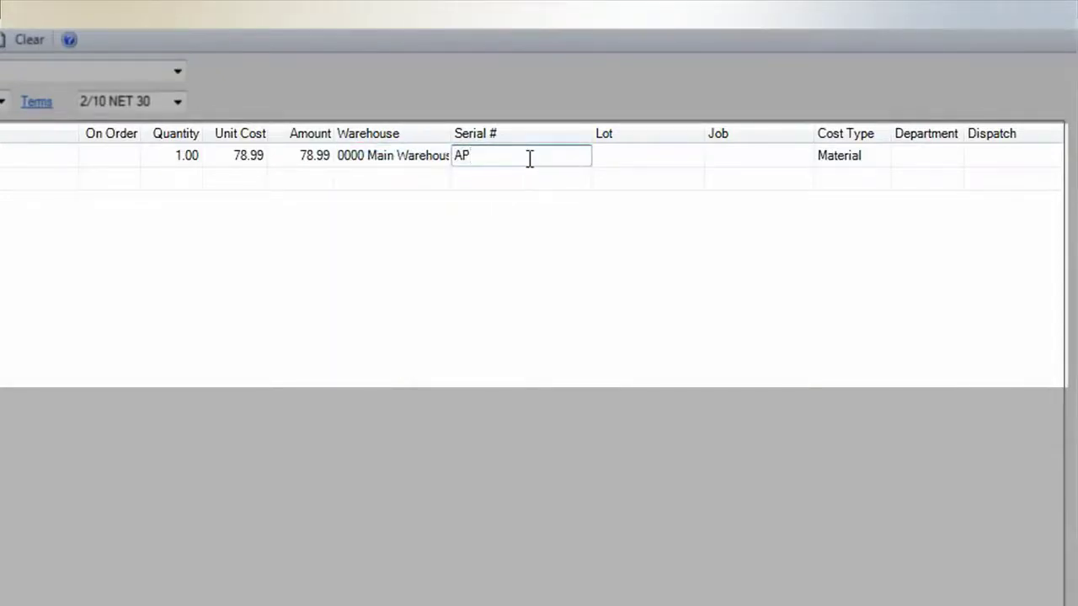
{"action": "type", "text": "8195"}
{"action": "key", "text": "Tab"}
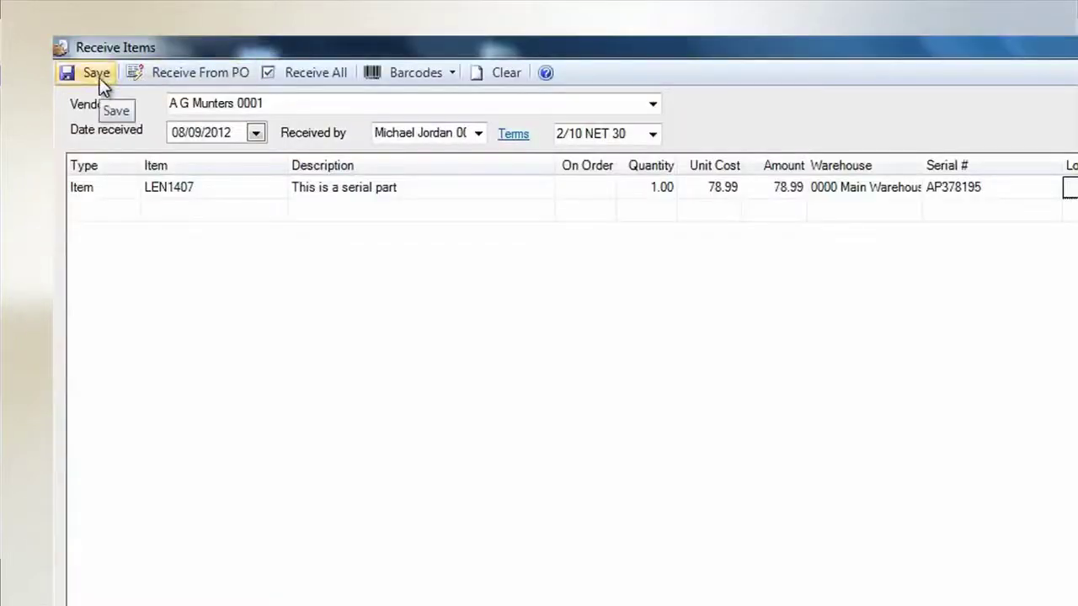
Save the LEN1407 receipt and close the Receive Items window.
{"action": "left_click", "coordinate": [99, 78]}
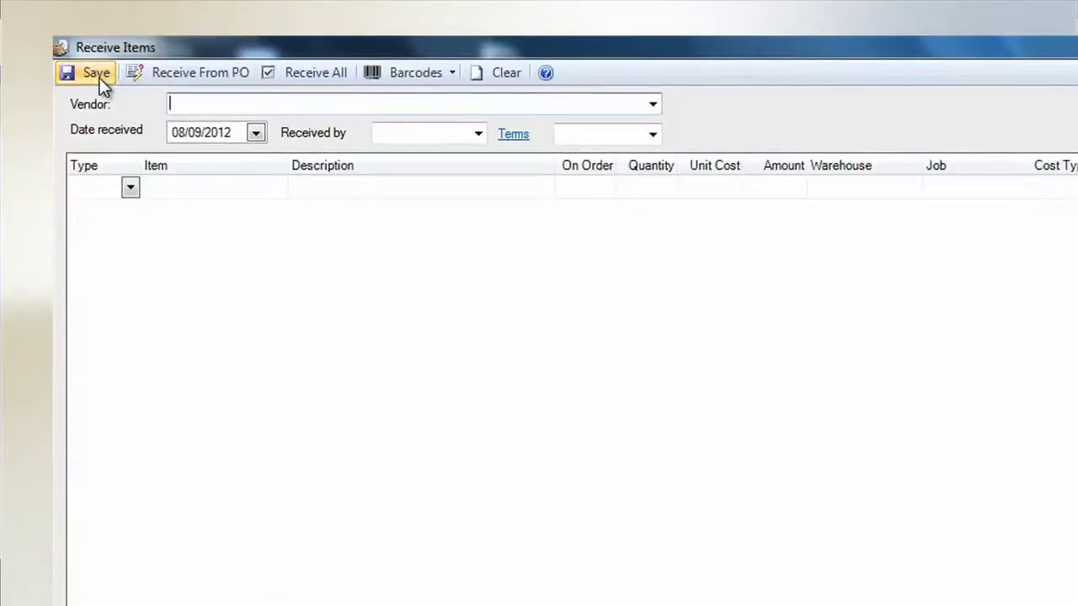
{"action": "left_click", "coordinate": [1043, 46]}
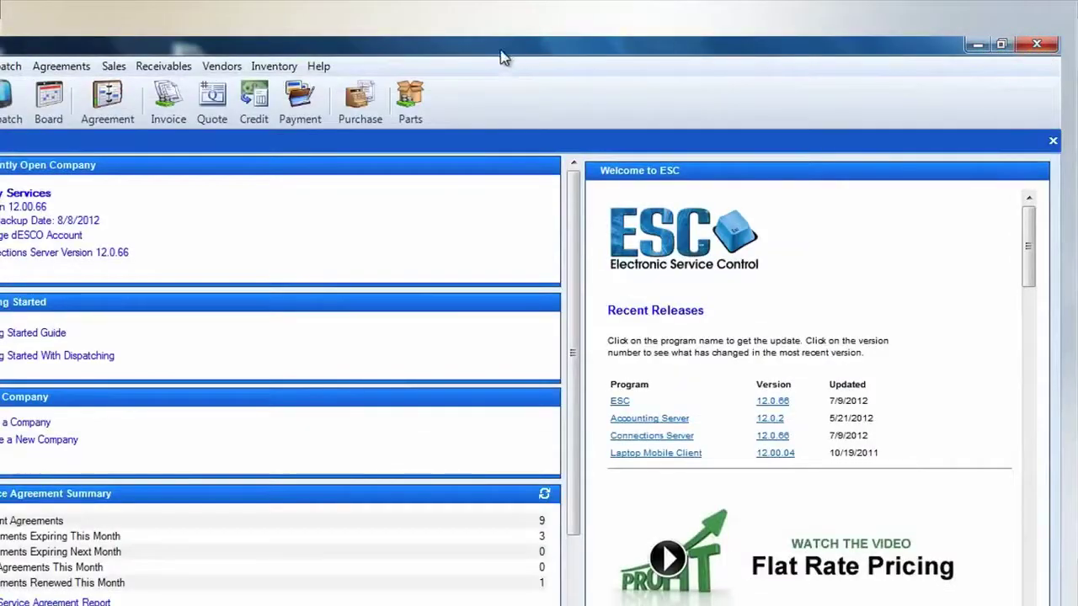
{"action": "mouse_move", "coordinate": [412, 198]}
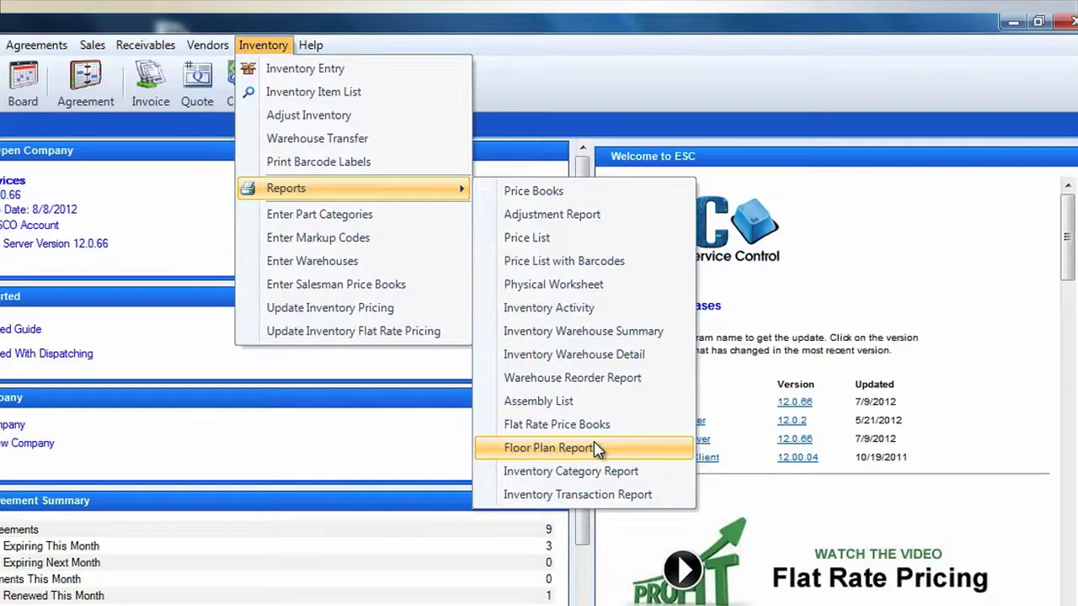
{"action": "left_click", "coordinate": [264, 47]}
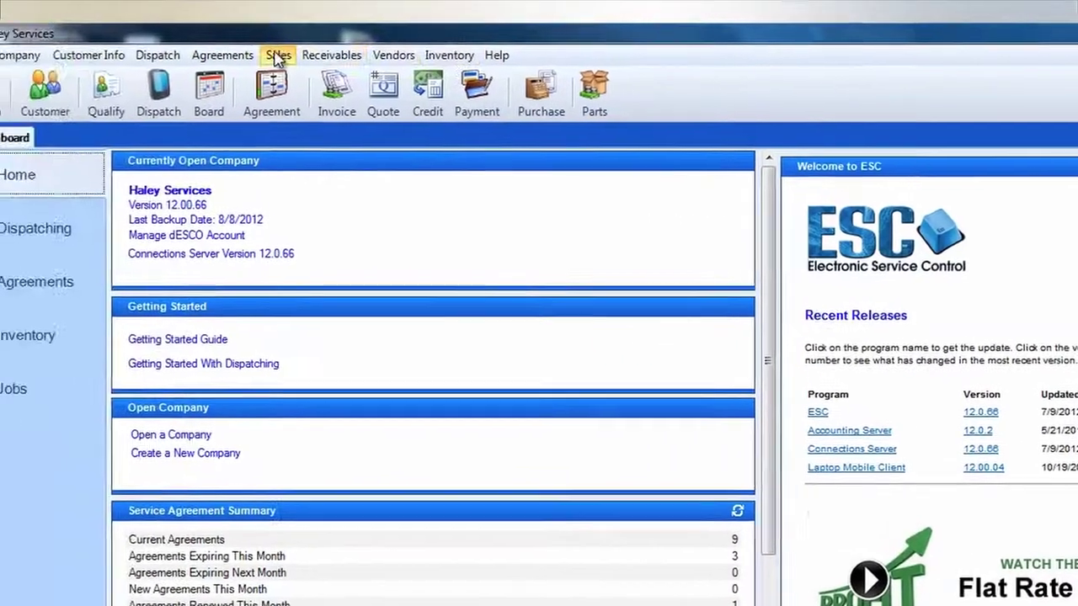
Open a new Sales Invoicing form and select the customer, auto-filling their details.
{"action": "left_click", "coordinate": [92, 45]}
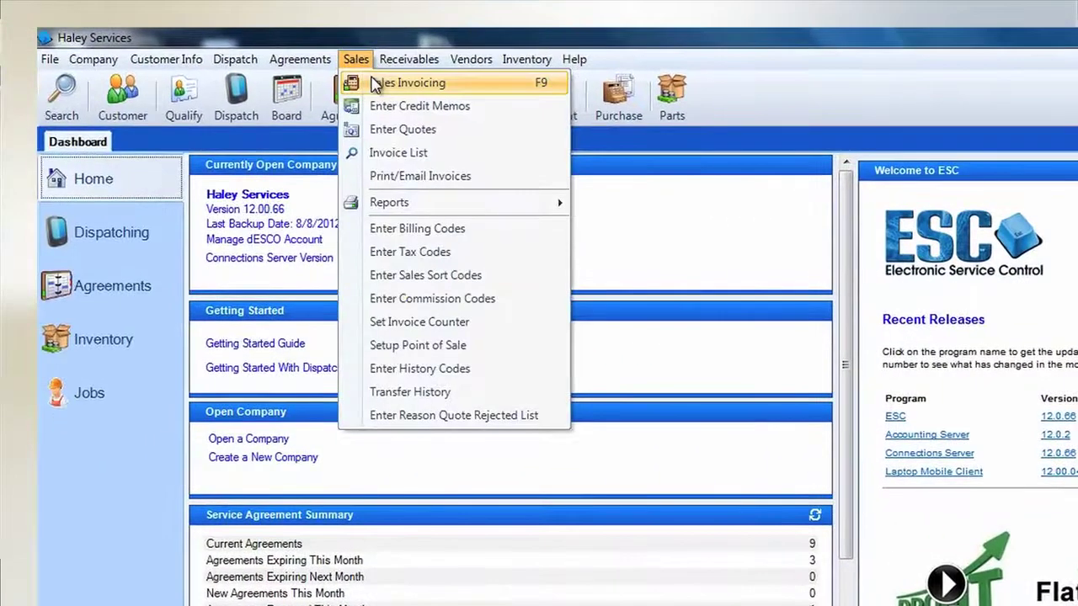
{"action": "left_click", "coordinate": [373, 85]}
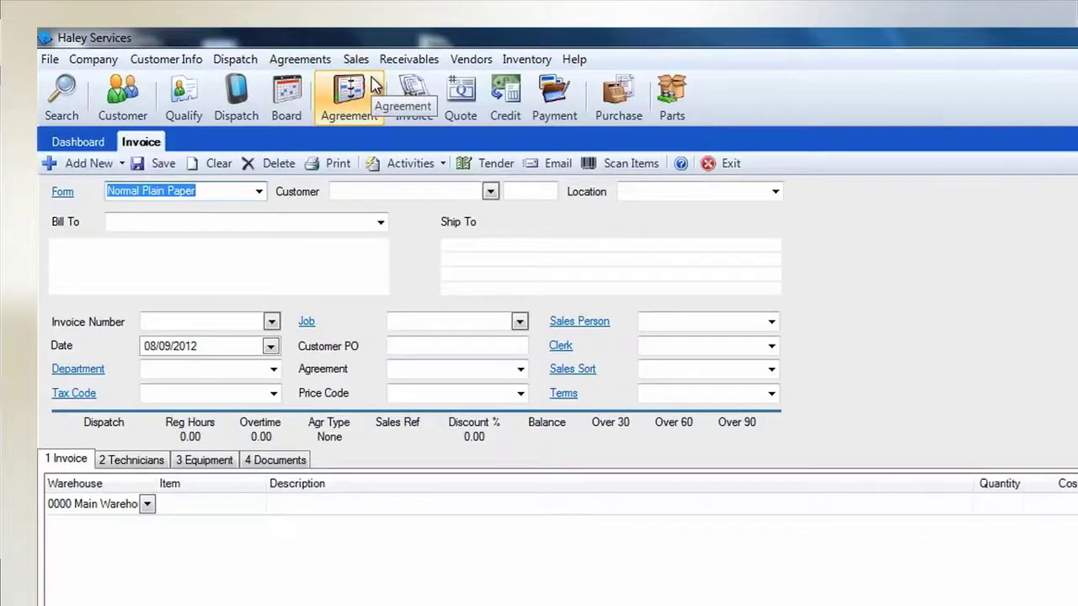
{"action": "left_click", "coordinate": [416, 191]}
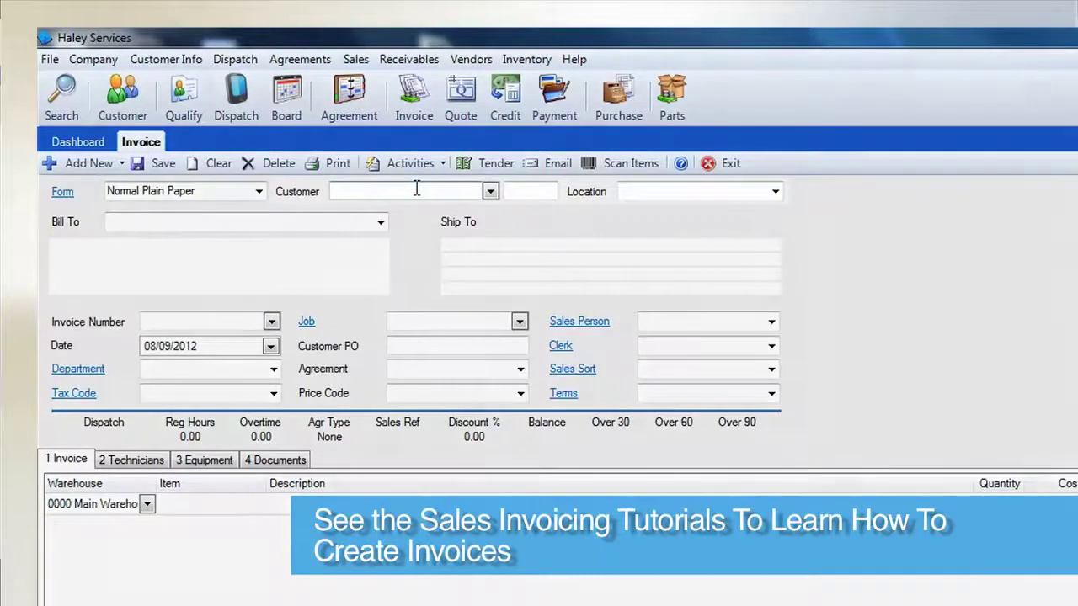
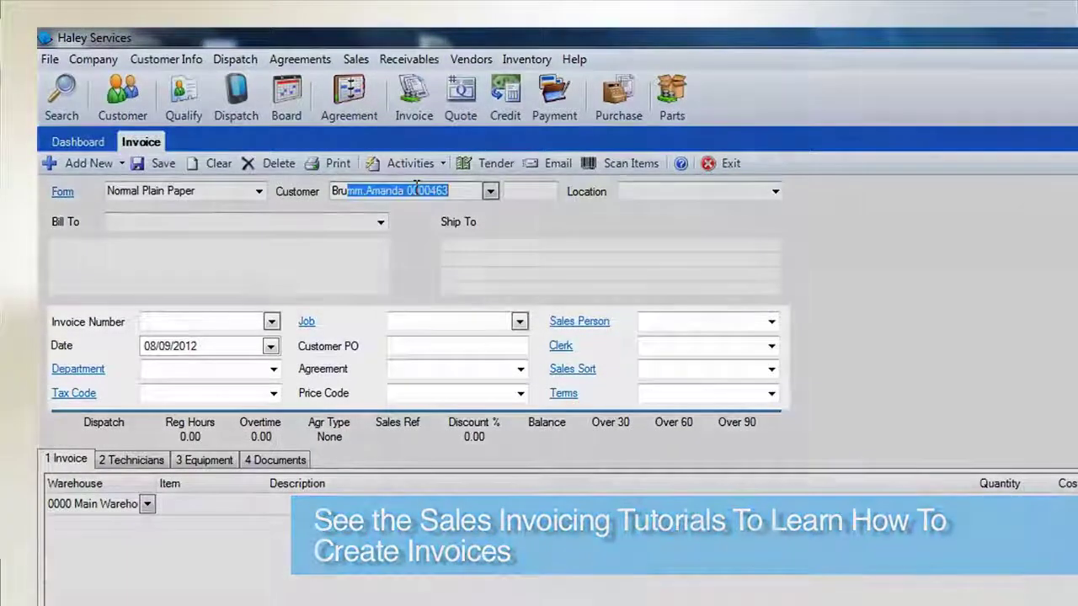
{"action": "key", "text": "Tab"}
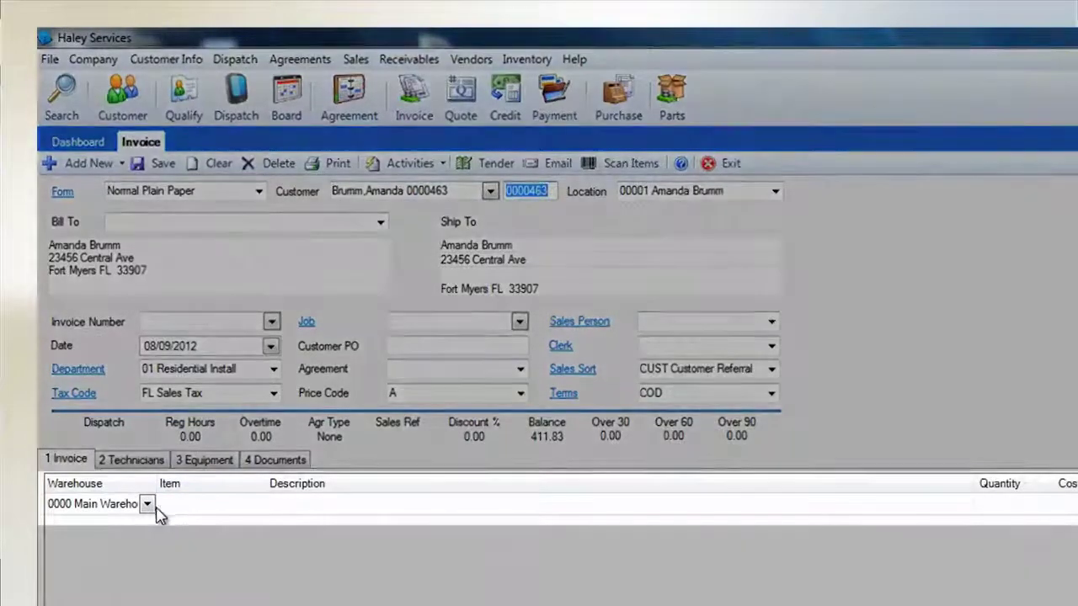
Enter item LEN1407 on the first invoice line to list serial AP378195.
{"action": "left_click", "coordinate": [160, 508]}
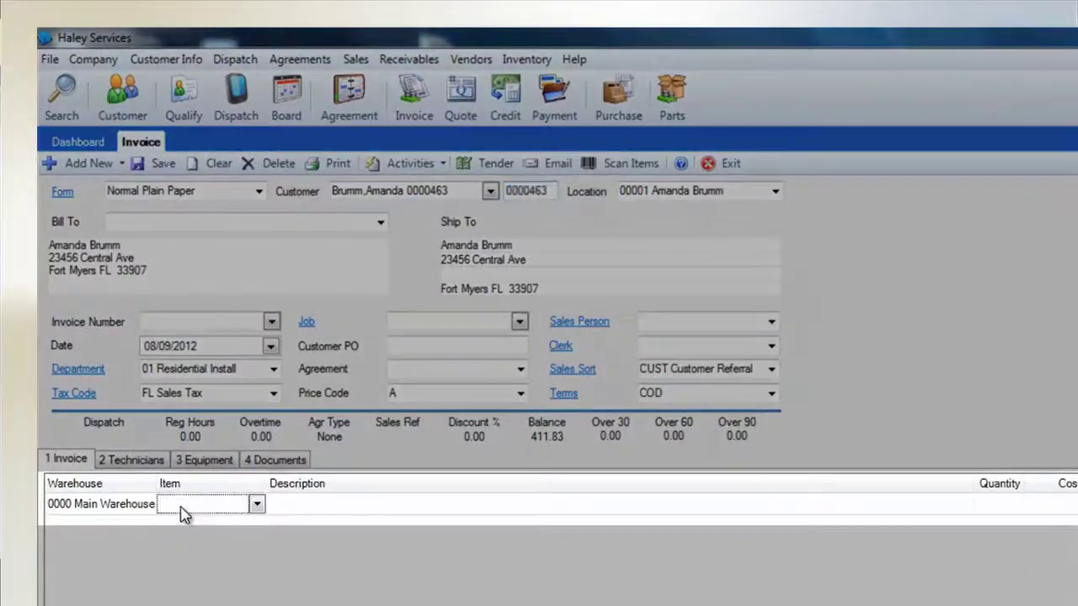
{"action": "type", "text": "LEN14"}
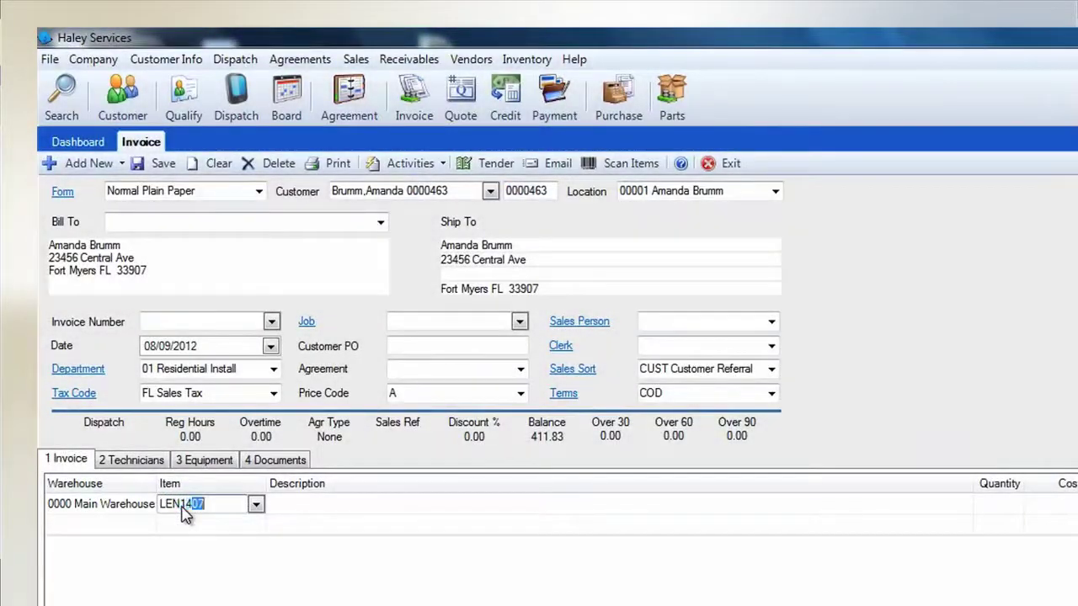
{"action": "type", "text": "07"}
{"action": "key", "text": "Tab"}
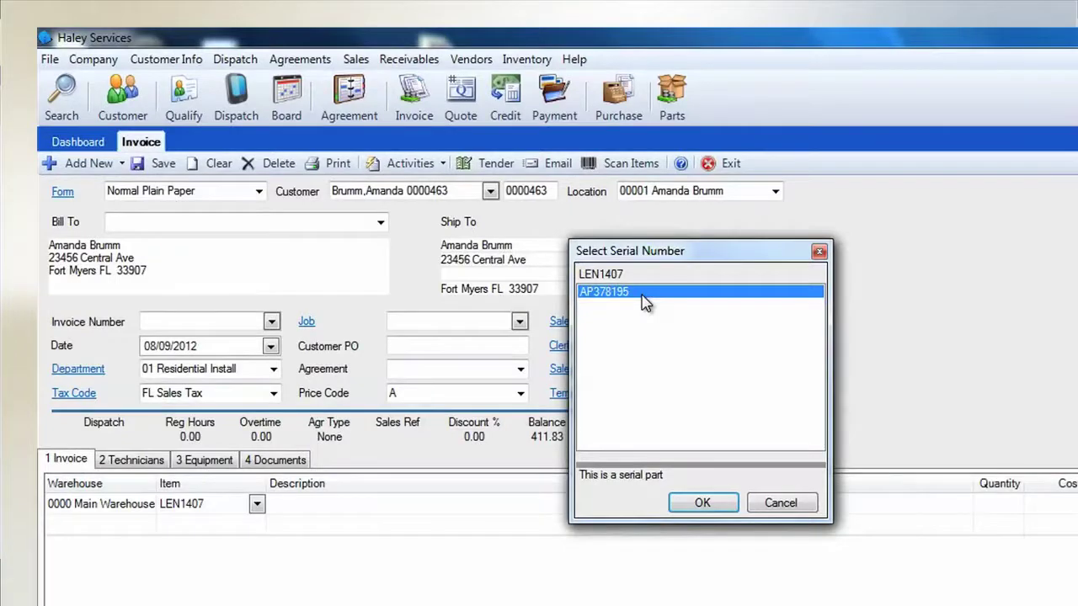
Choose serial AP378195 and accept it as LENNOX Compressor customer equipment on the LEN1407 line.
{"action": "left_click", "coordinate": [704, 505]}
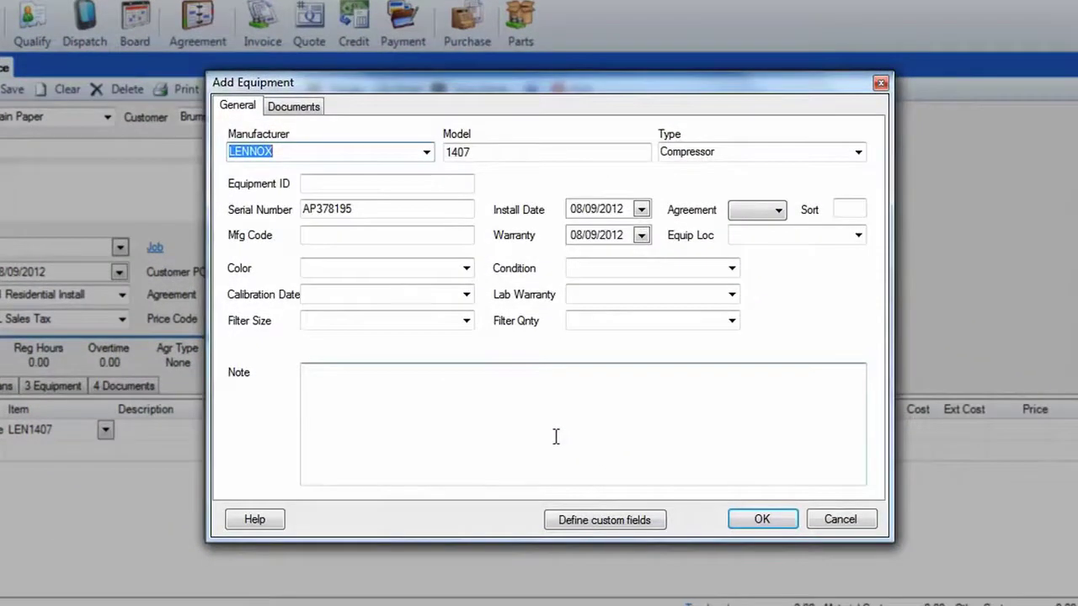
{"action": "left_click", "coordinate": [556, 436]}
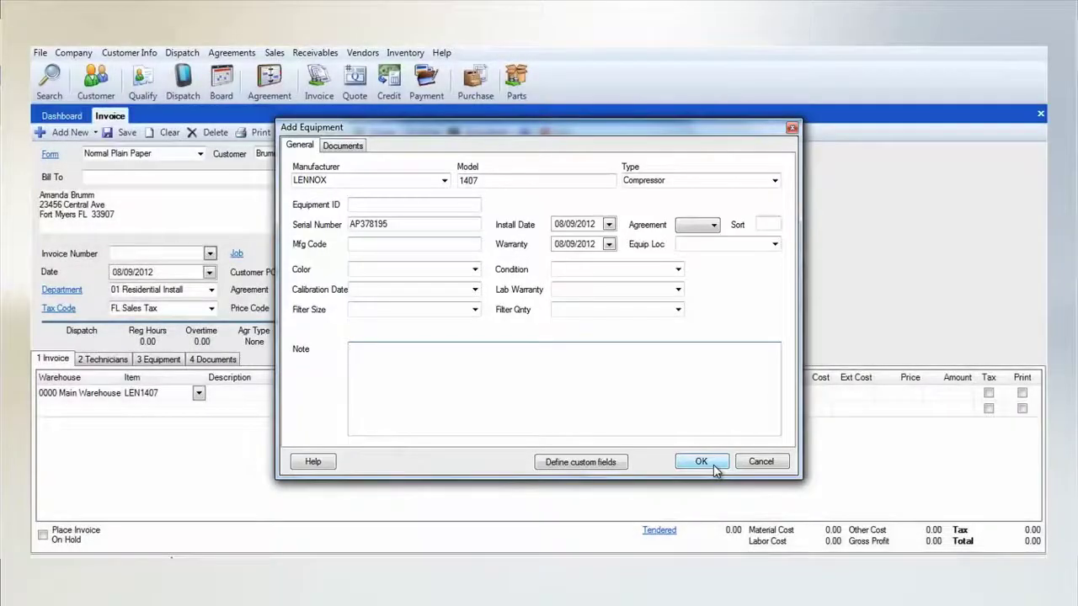
{"action": "left_click", "coordinate": [780, 529]}
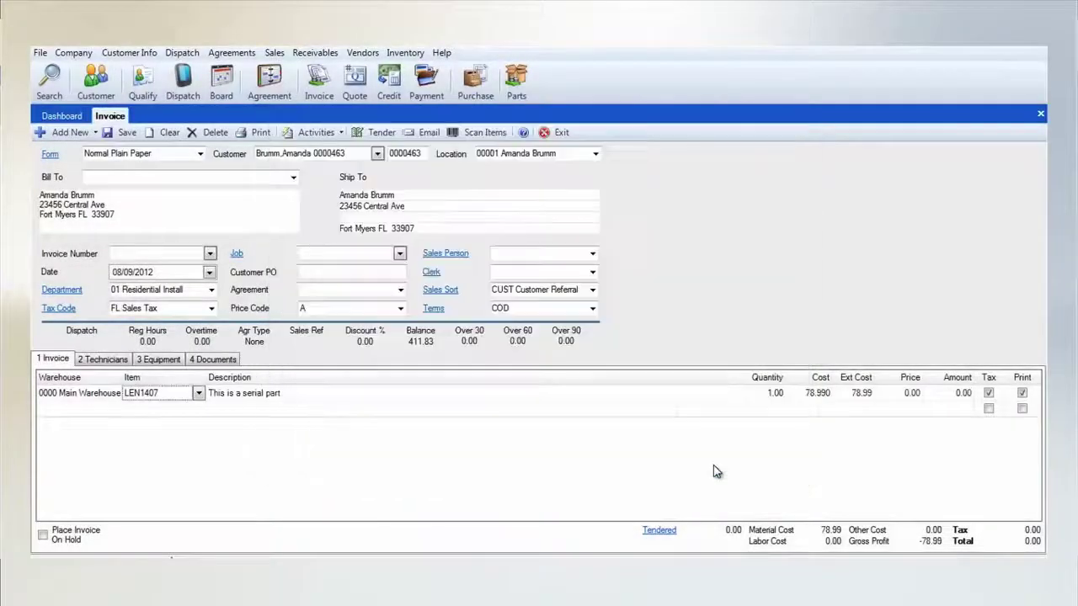